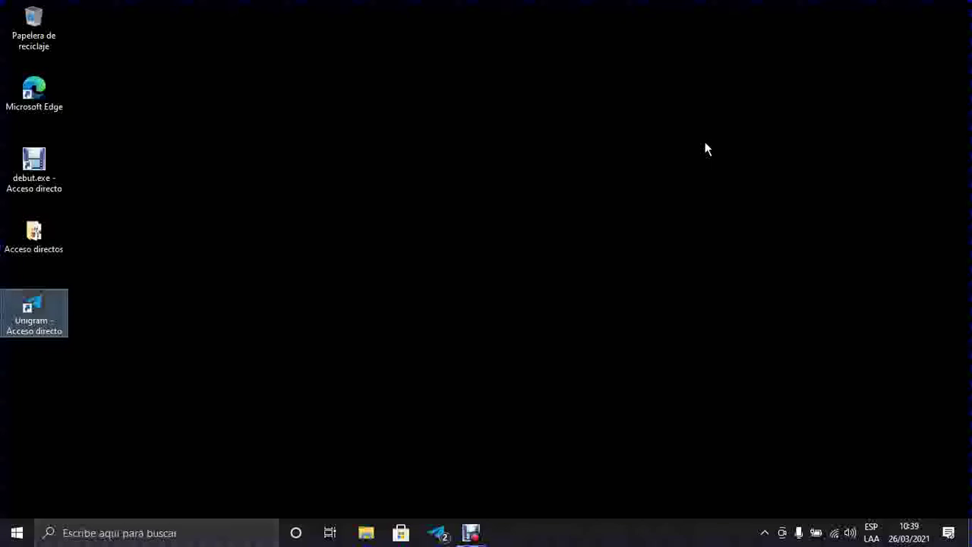
Step: Open File Explorer with Win+E and go into the Documentos folder
click(705, 149)
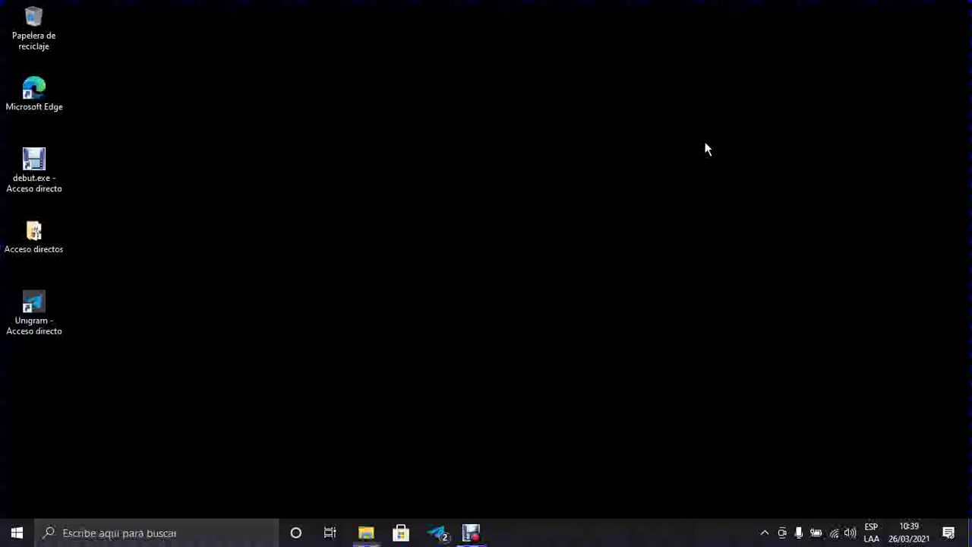
key(super+e)
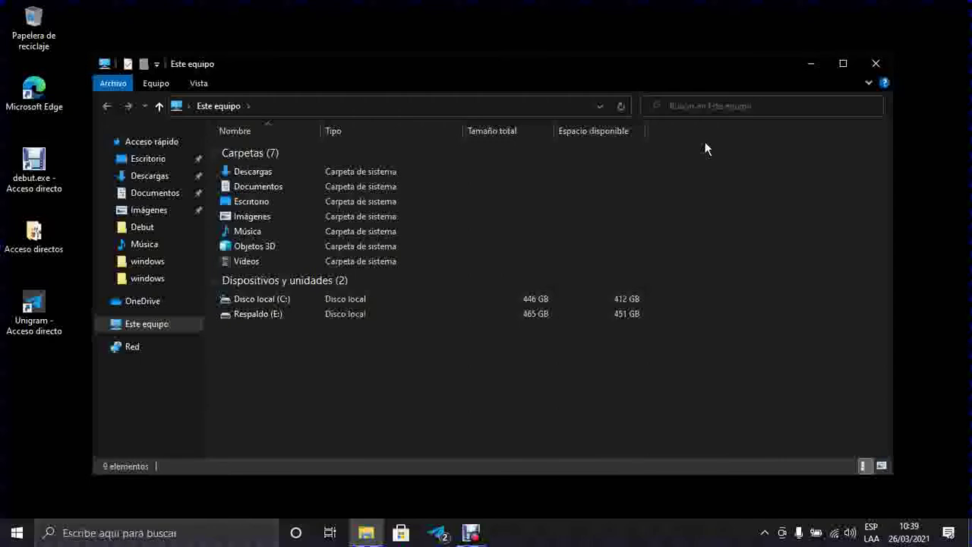
text(do)
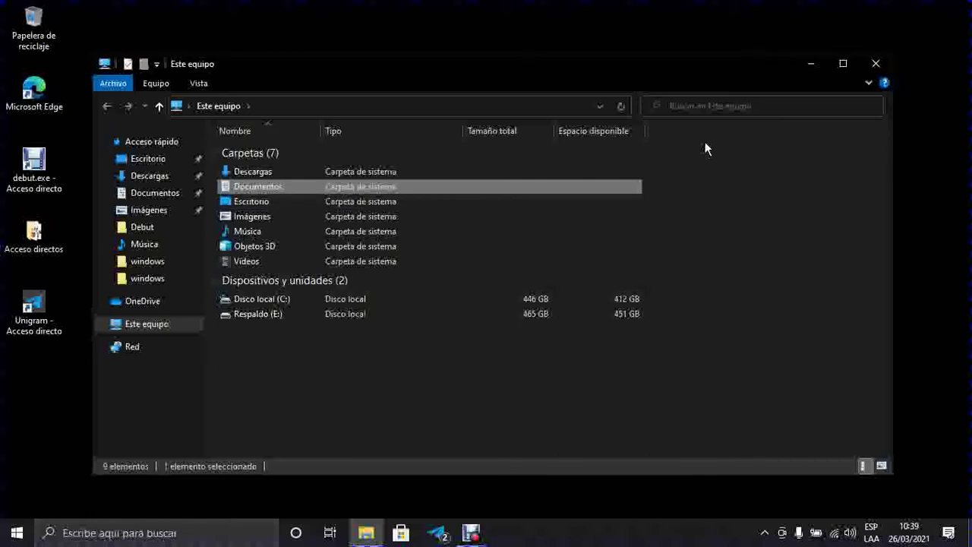
key(Return)
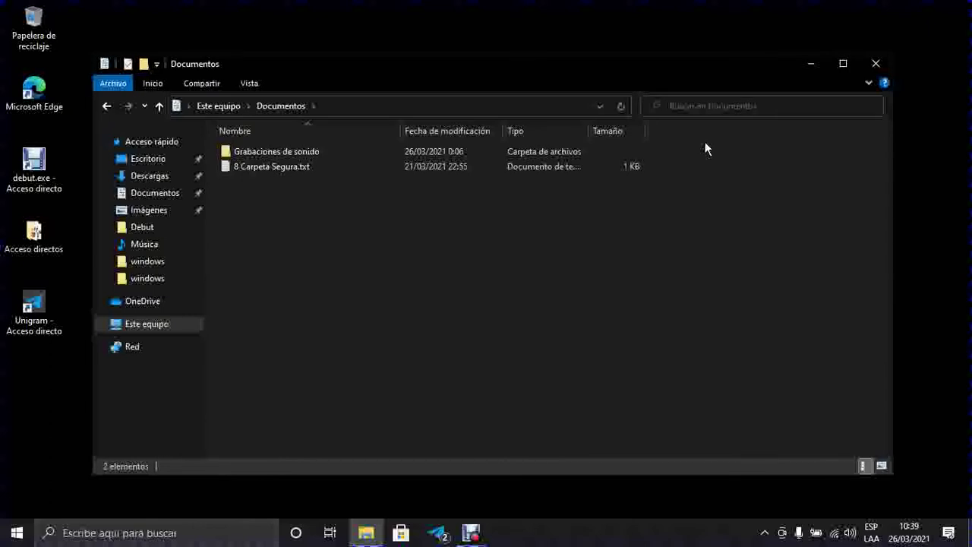
Step: Select 8 Carpeta Segura.txt in Documentos and open it in Notepad
key(Down)
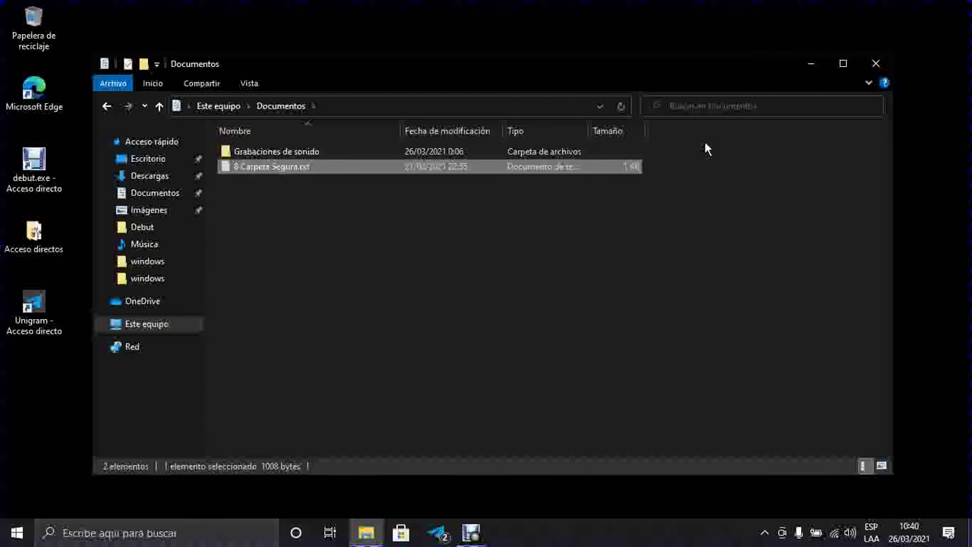
key(Return)
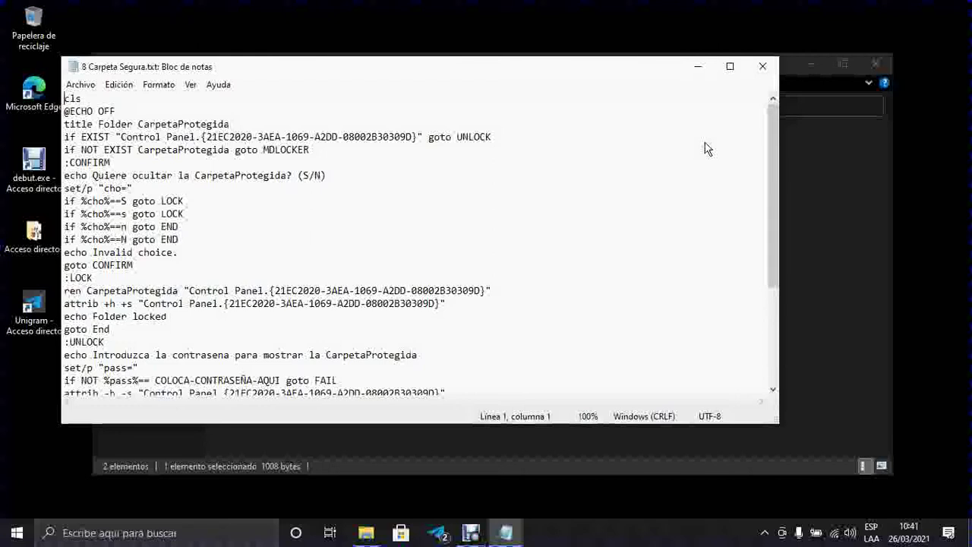
key(Down)
key(Down)
key(Down)
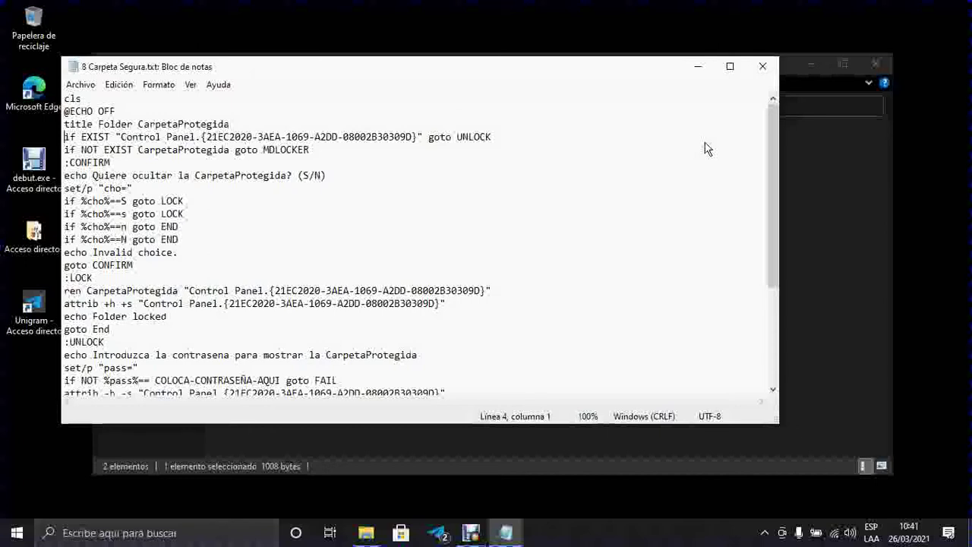
key(Down)
key(Down)
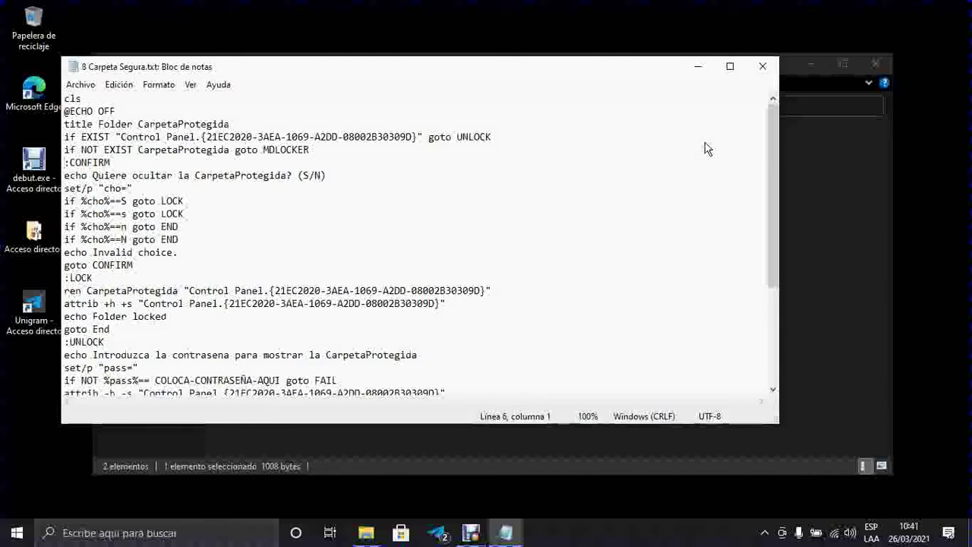
key(Down)
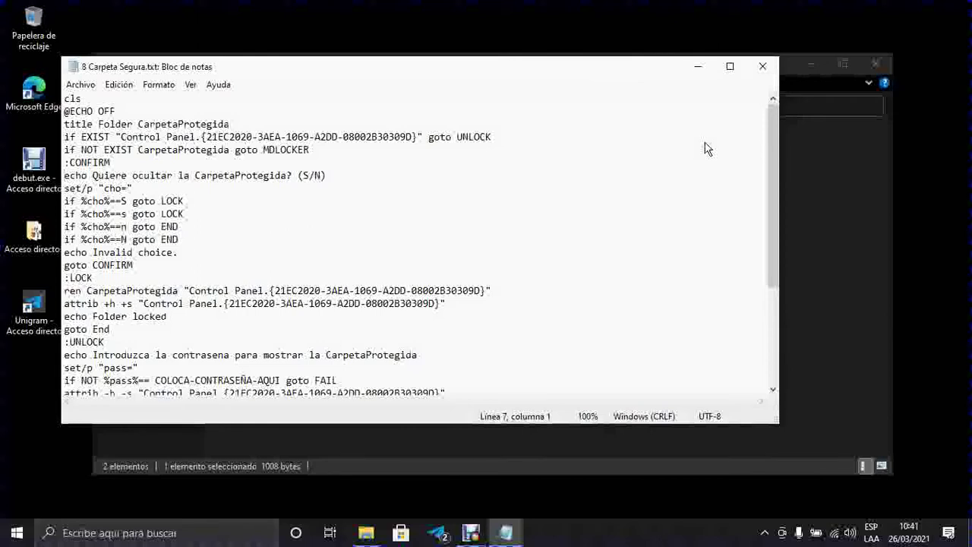
key(Down)
key(Down)
key(Down)
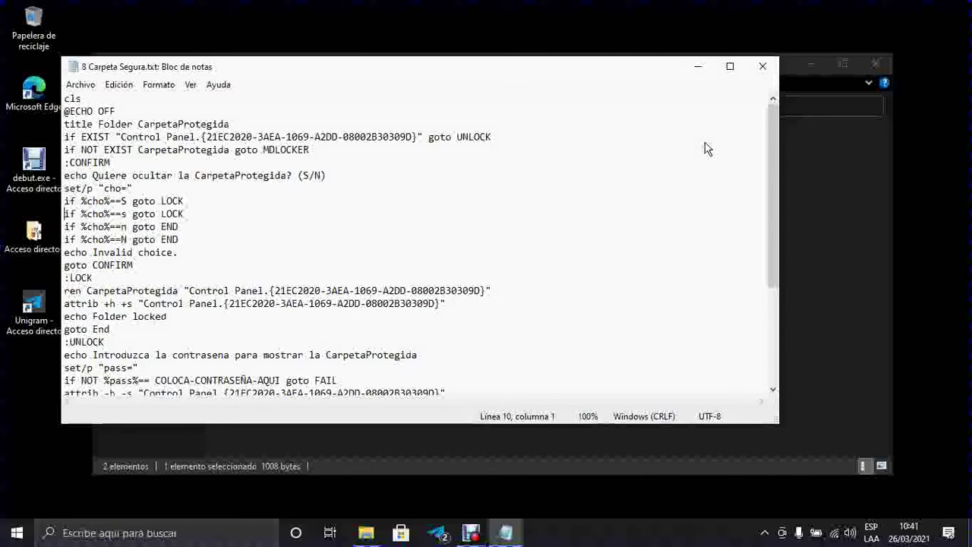
key(Down)
key(Down)
key(Down)
key(Down)
key(Down)
key(Down)
key(Down)
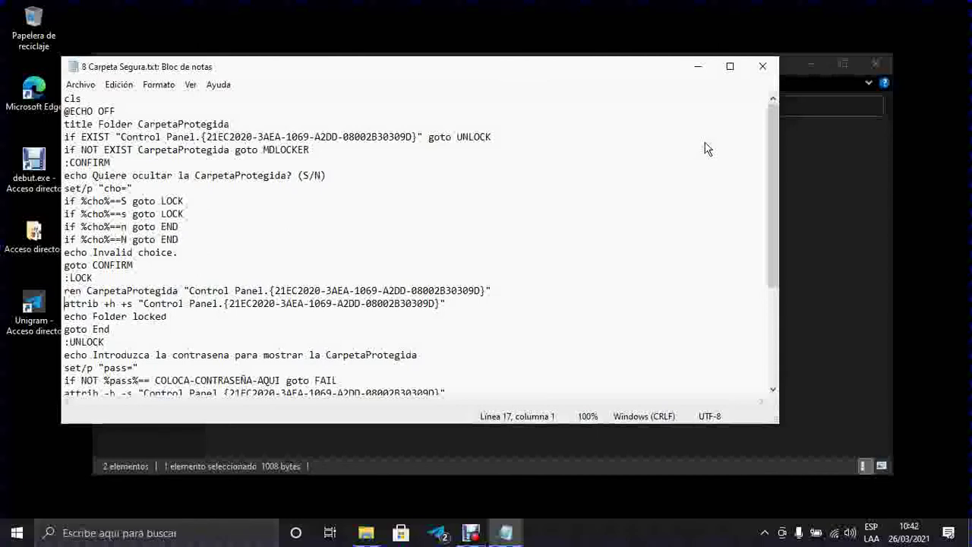
key(Down)
key(Down)
key(Down)
key(Down)
key(Down)
key(Down)
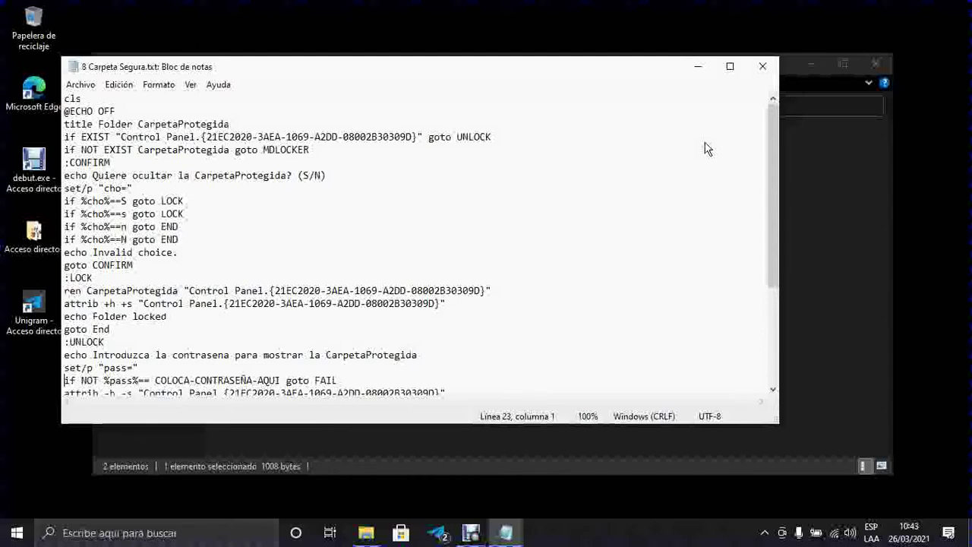
Step: On line 23, reach the password placeholder and start selecting its COLOCA- part
key(ctrl+Right)
key(ctrl+Right)
key(ctrl+Right)
key(Right)
key(Right)
key(Right)
key(Right)
key(ctrl+shift+Right)
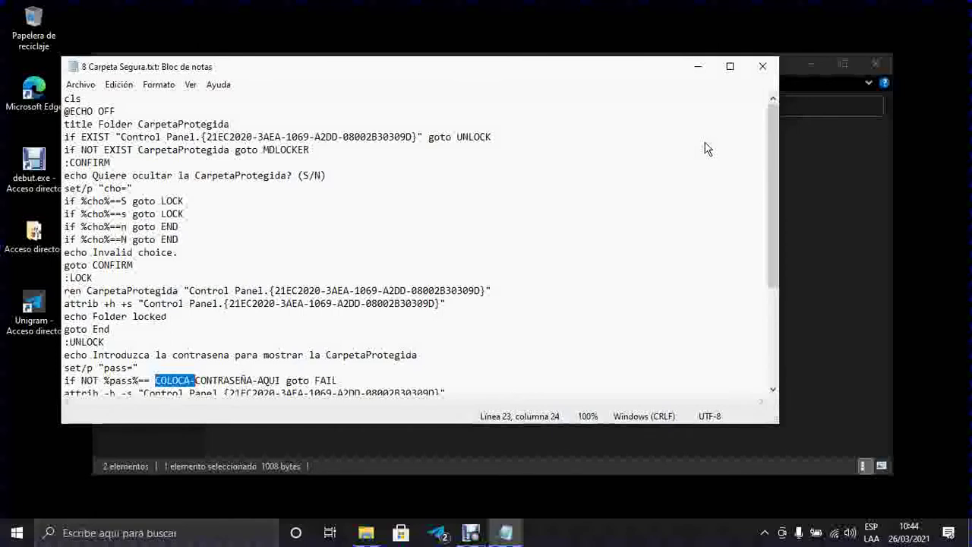
Step: Replace the COLOCA-CONTRASEÑA-AQUI placeholder on line 23 with a numeric password
key(ctrl+shift+Right)
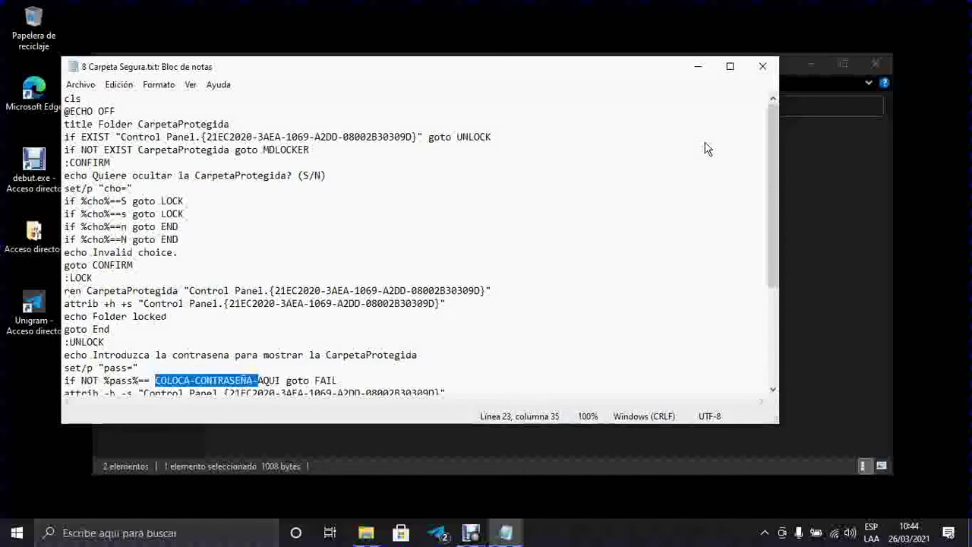
key(ctrl+shift+Right)
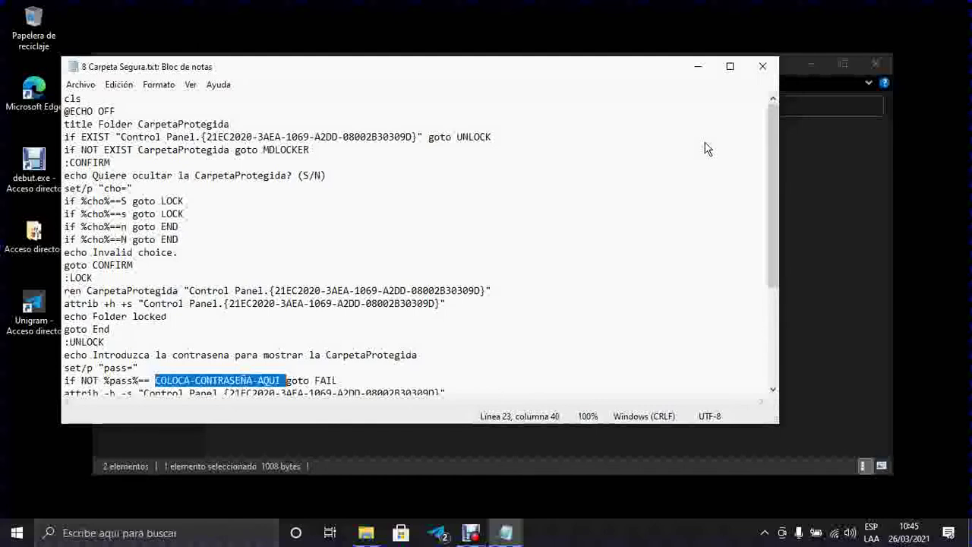
key(Delete)
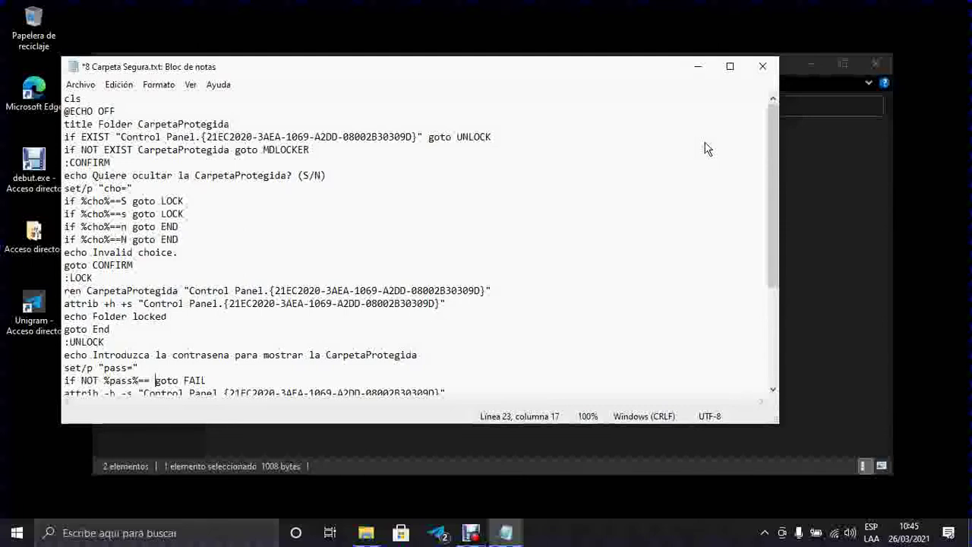
text(123456)
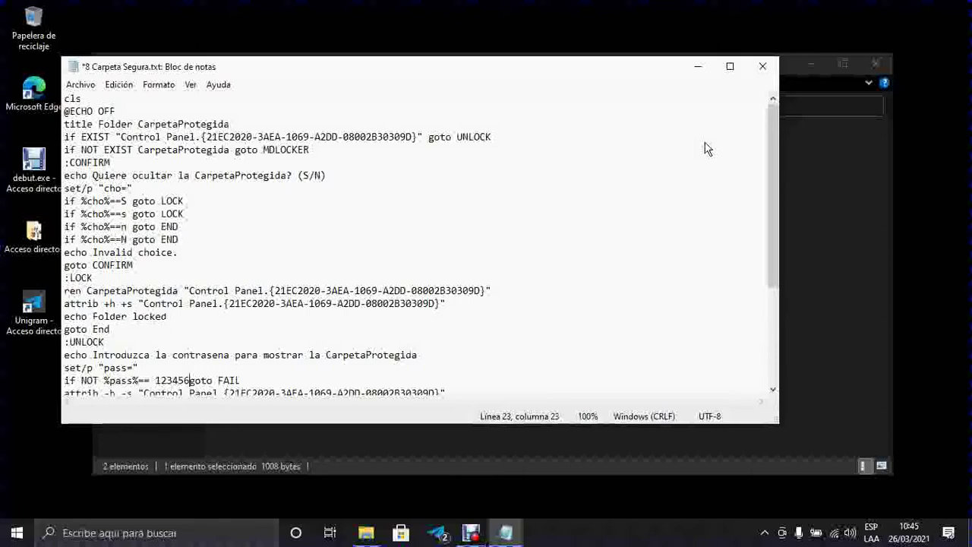
key(alt)
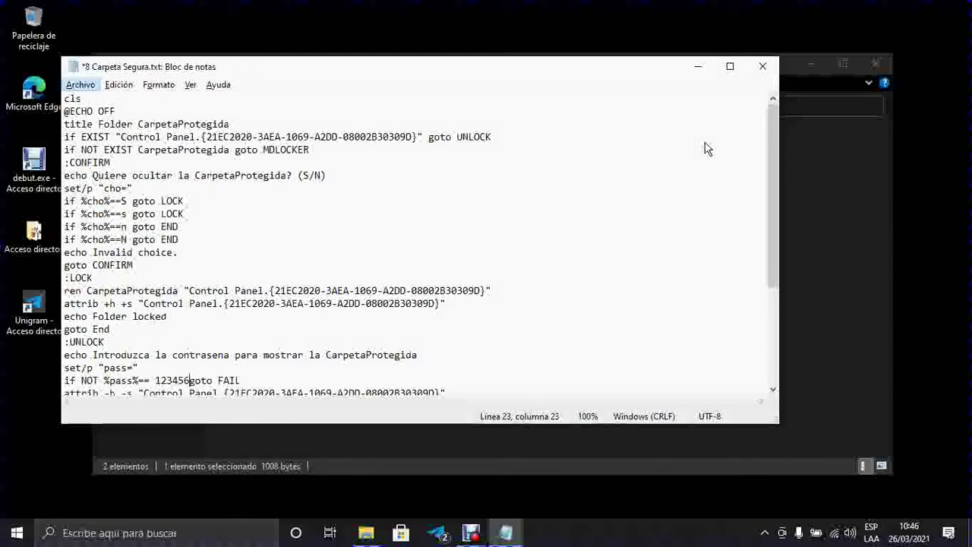
Step: Choose Archivo > Guardar como from the Notepad menu to save the script under a new name
key(Return)
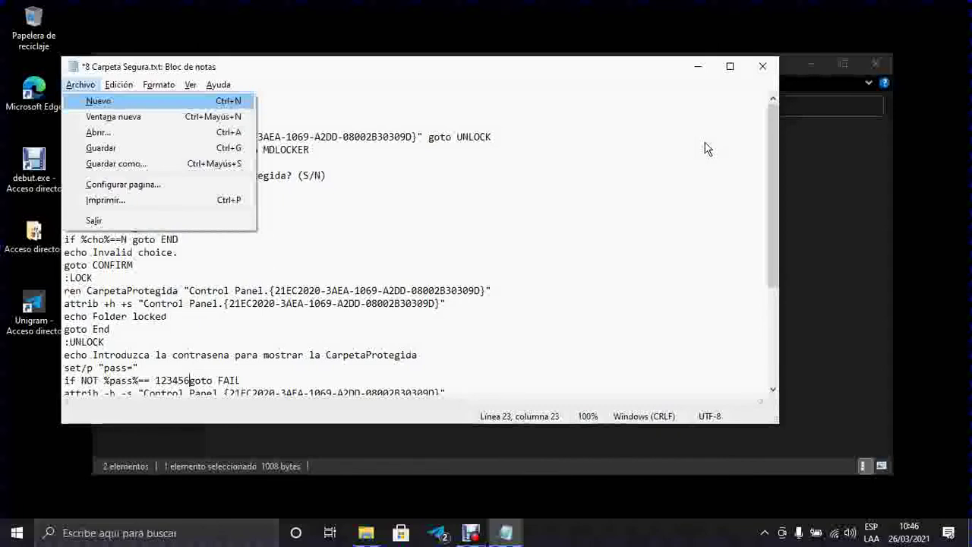
key(Down)
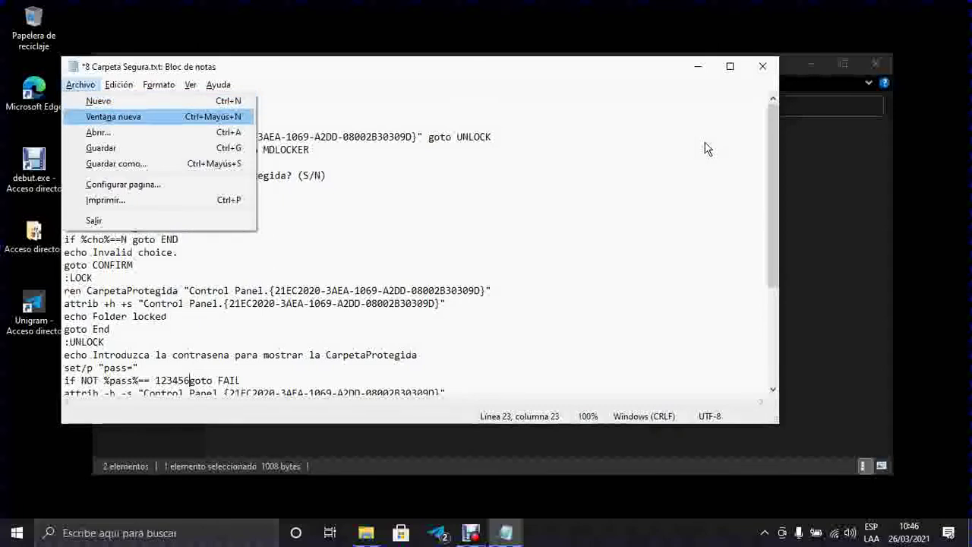
key(Down)
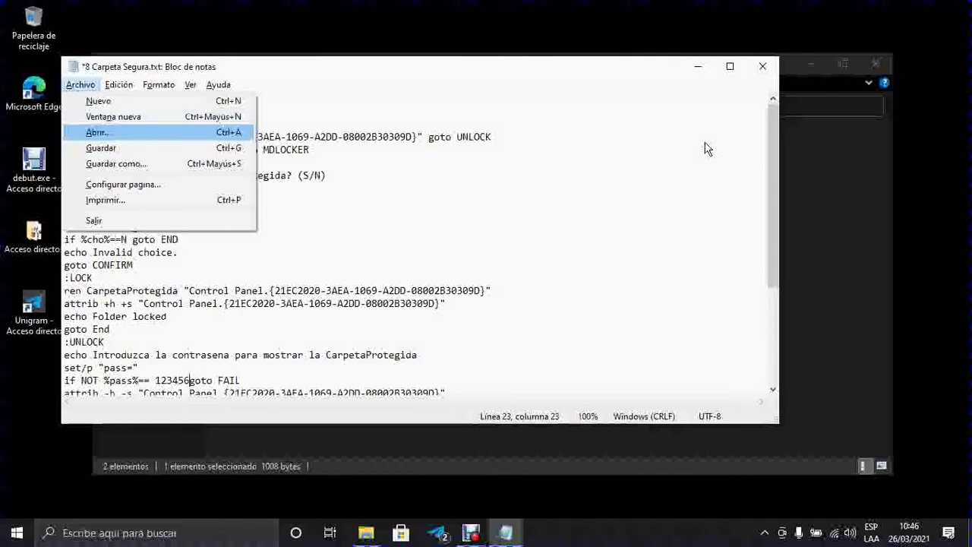
key(Down)
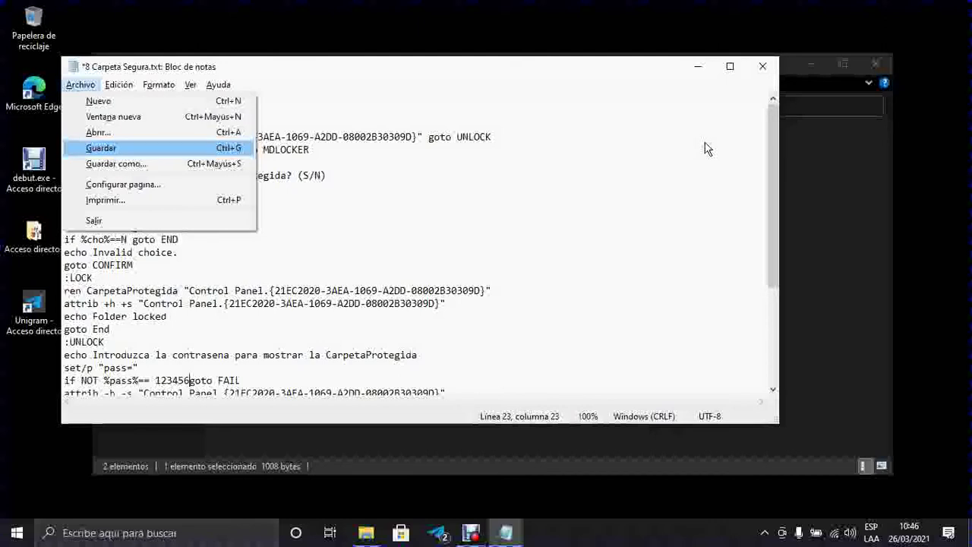
key(Down)
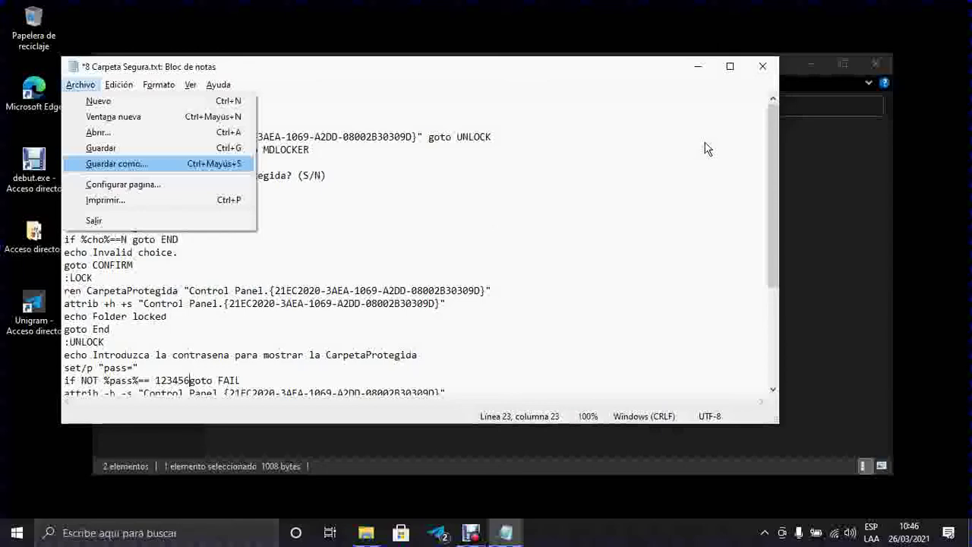
key(Return)
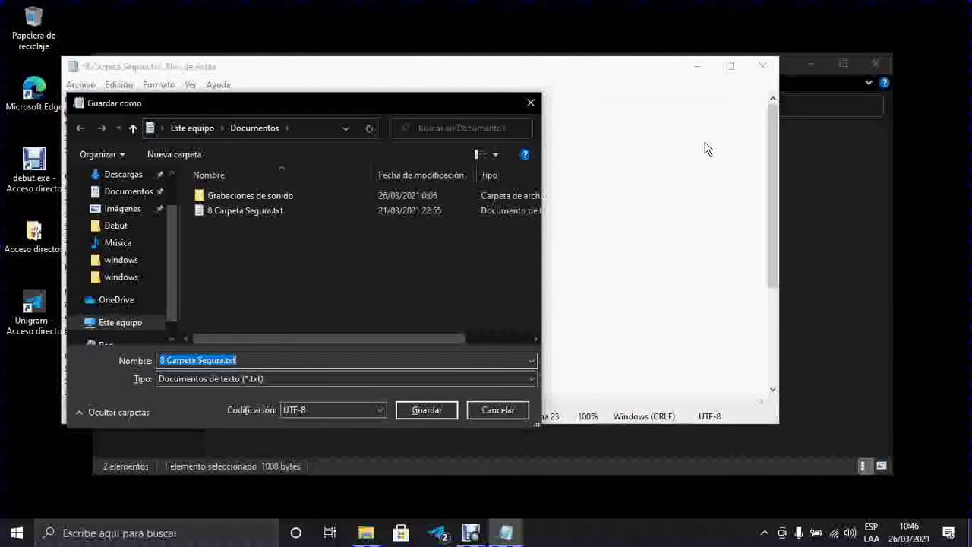
Step: Remove the leading 8 so the save name reads Carpeta Segura.txt
key(End)
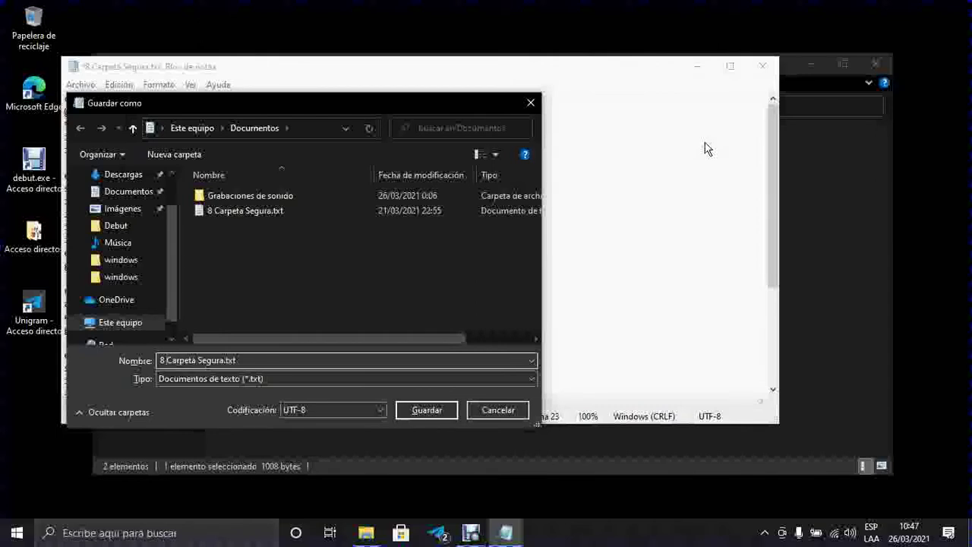
key(BackSpace)
key(BackSpace)
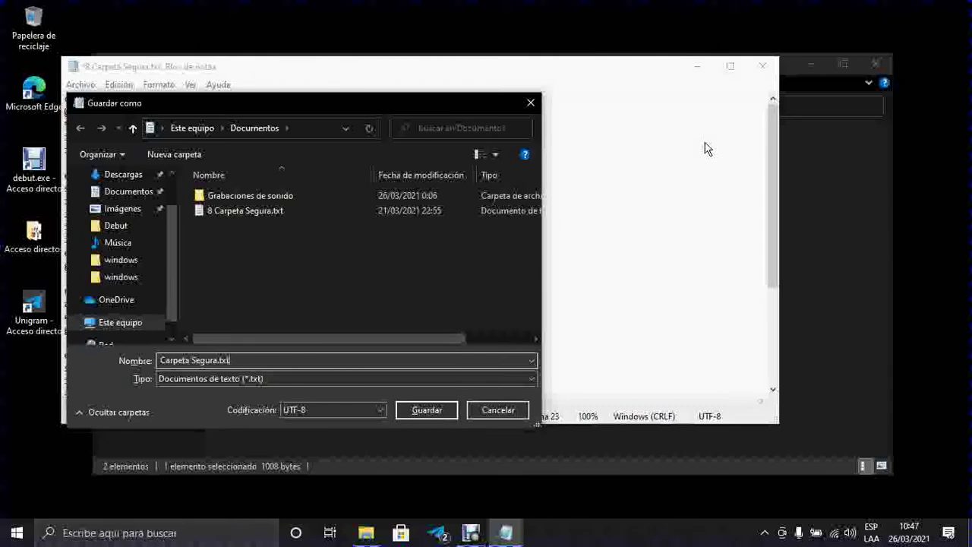
Step: Replace the .txt extension with .bat, making the name Carpeta Segura.bat
key(BackSpace)
key(BackSpace)
key(BackSpace)
key(BackSpace)
text(.)
text(bat)
key(Tab)
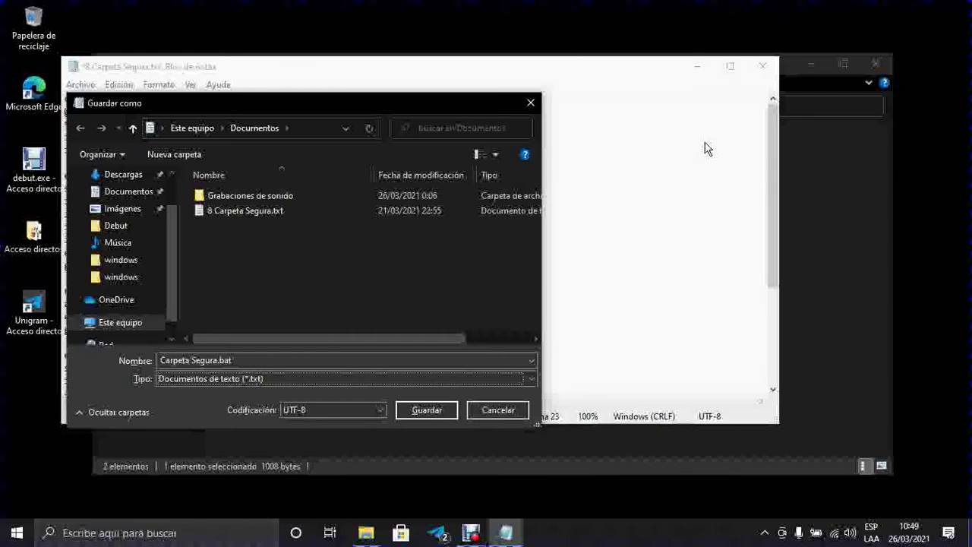
Step: Set the type to Todos los archivos (*.*) and save Carpeta Segura.bat in Documentos
key(alt+Down)
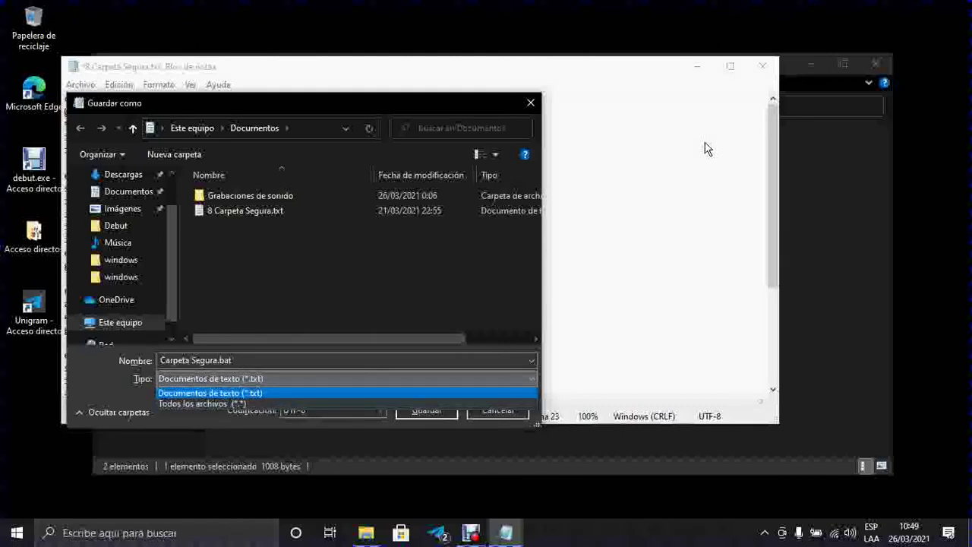
key(Down)
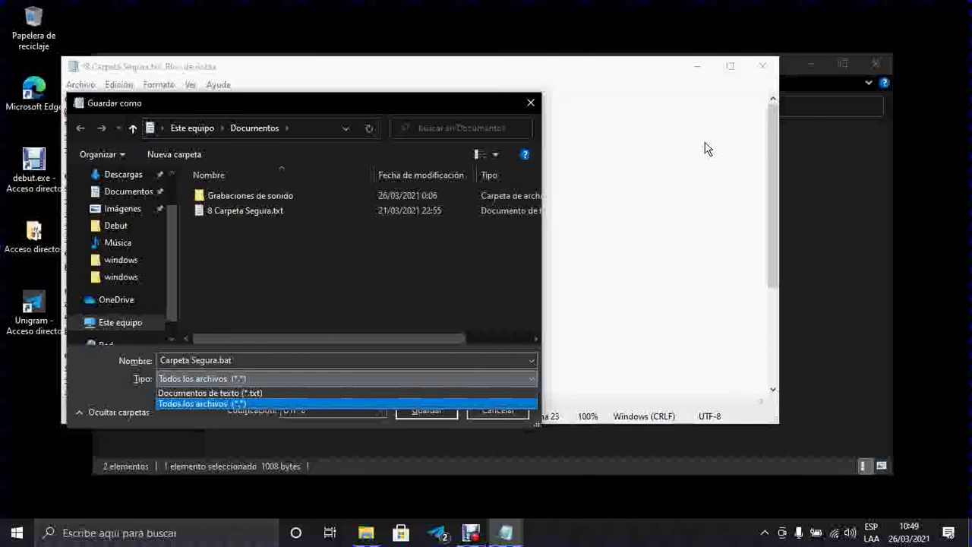
key(Return)
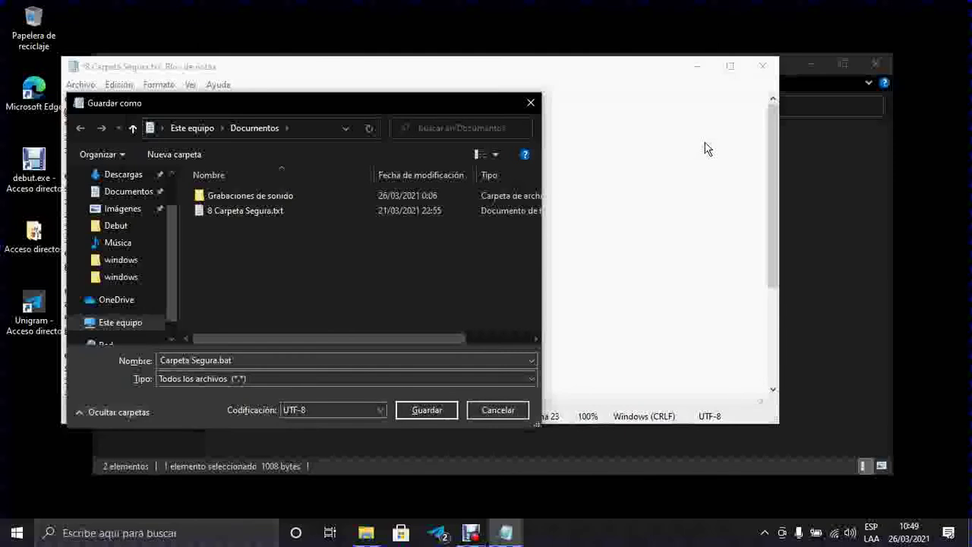
key(Tab)
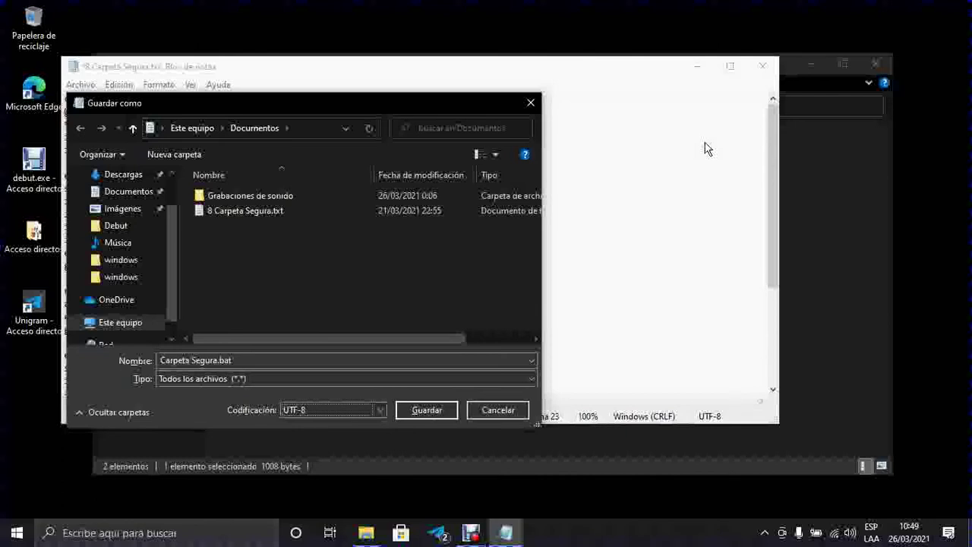
key(Tab)
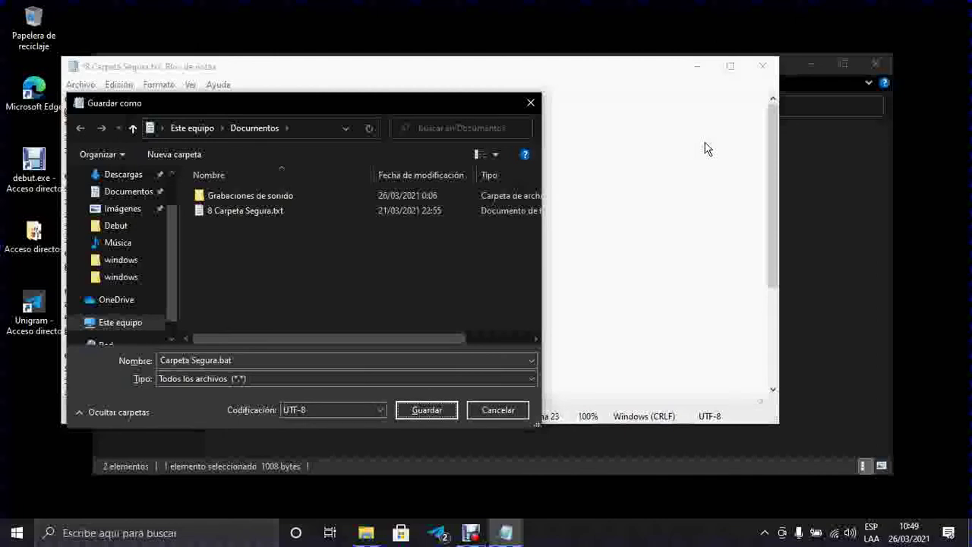
key(Return)
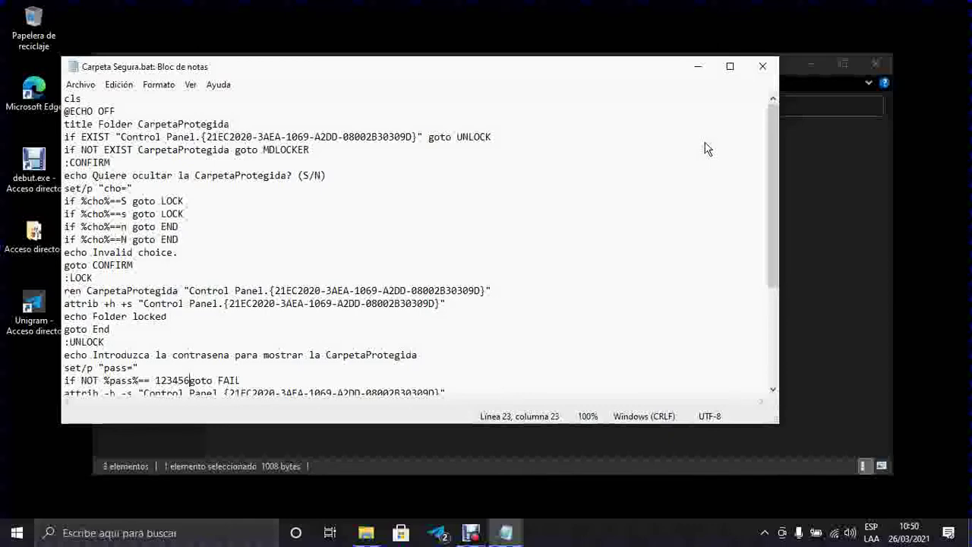
Step: Close Notepad with Alt+F4
key(alt+F4)
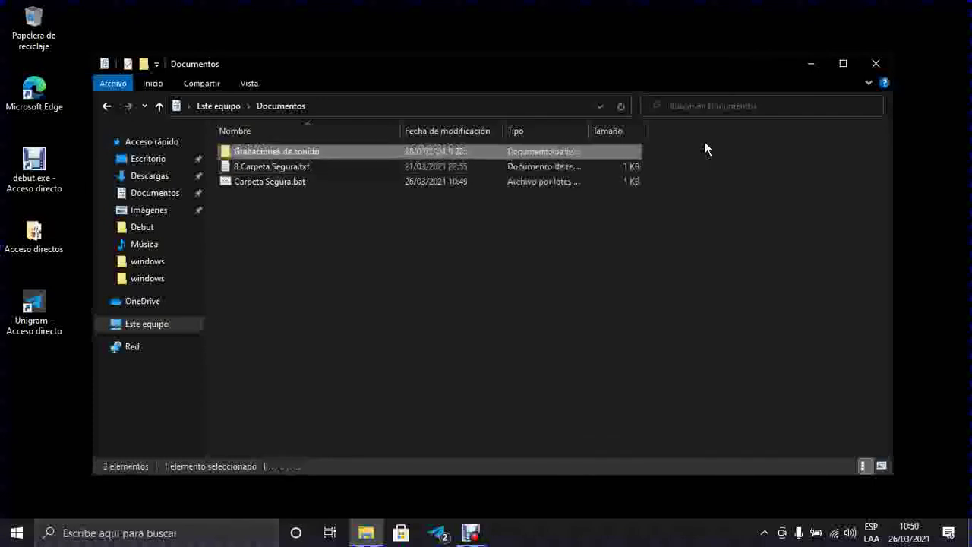
Step: Select the old 8 Carpeta Segura.txt and delete it to the Recycle Bin
key(Down)
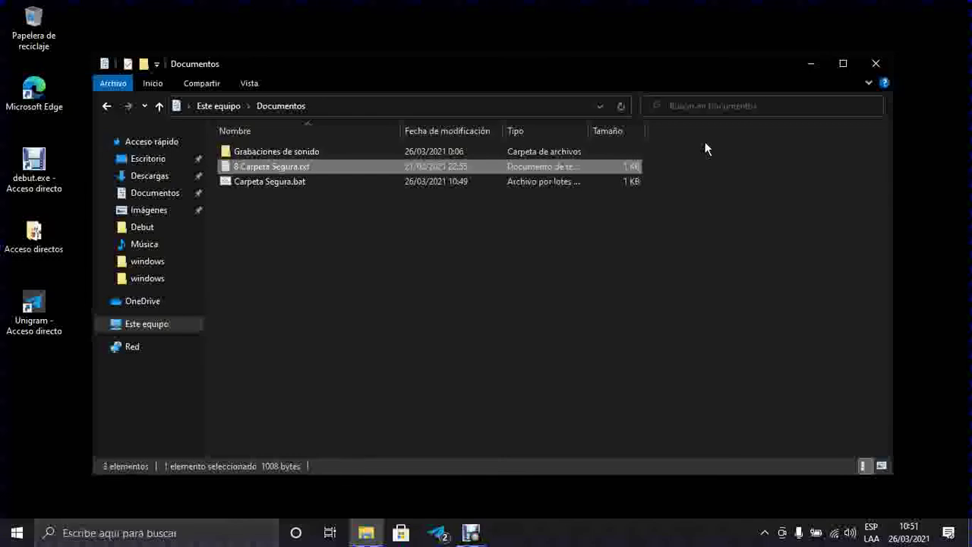
key(Delete)
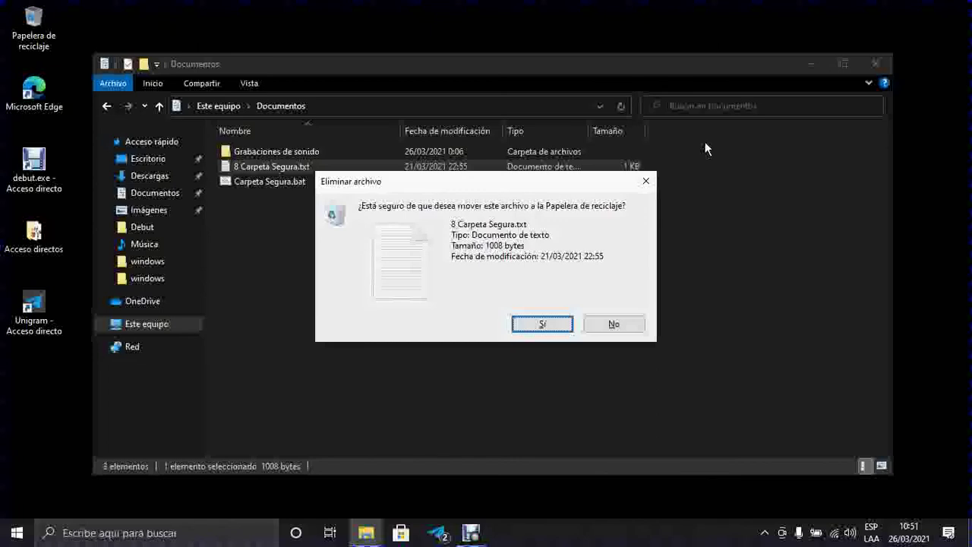
Step: Confirm deleting 8 Carpeta Segura.txt, then select Carpeta Segura.bat in Documentos
key(Return)
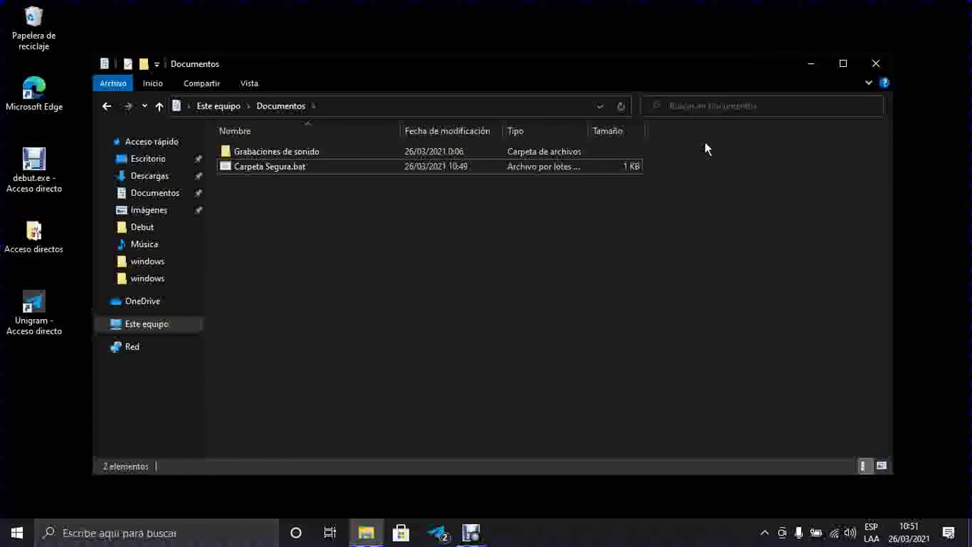
key(Up)
key(Down)
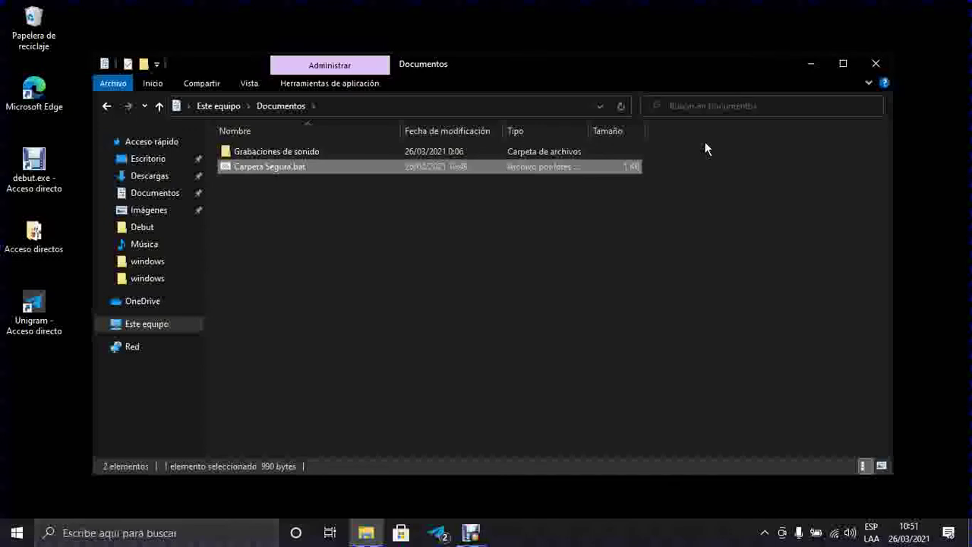
Step: Run Carpeta Segura.bat and type the unlock password at its console prompt
key(Return)
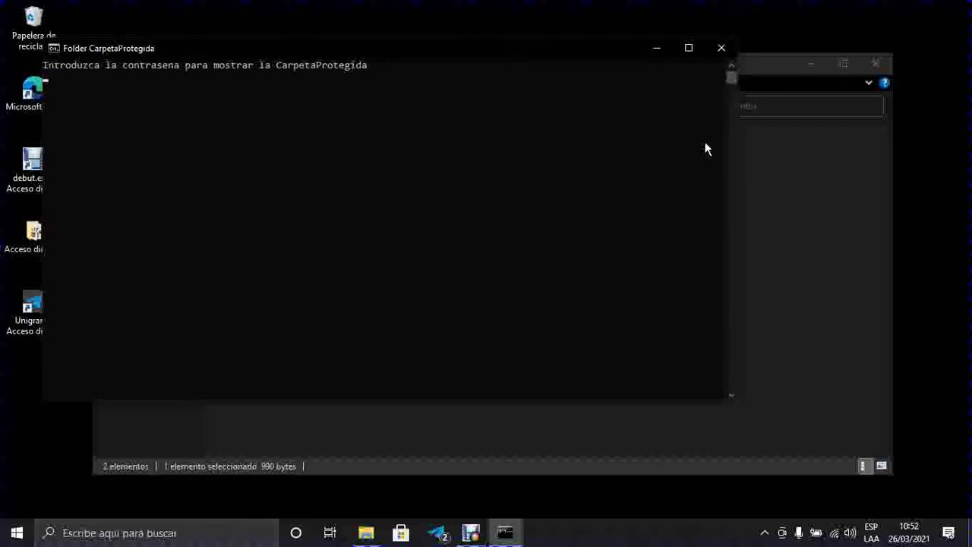
text(123456)
Step: Submit the password to reveal CarpetaProtegida, then open that folder and find it empty
key(Return)
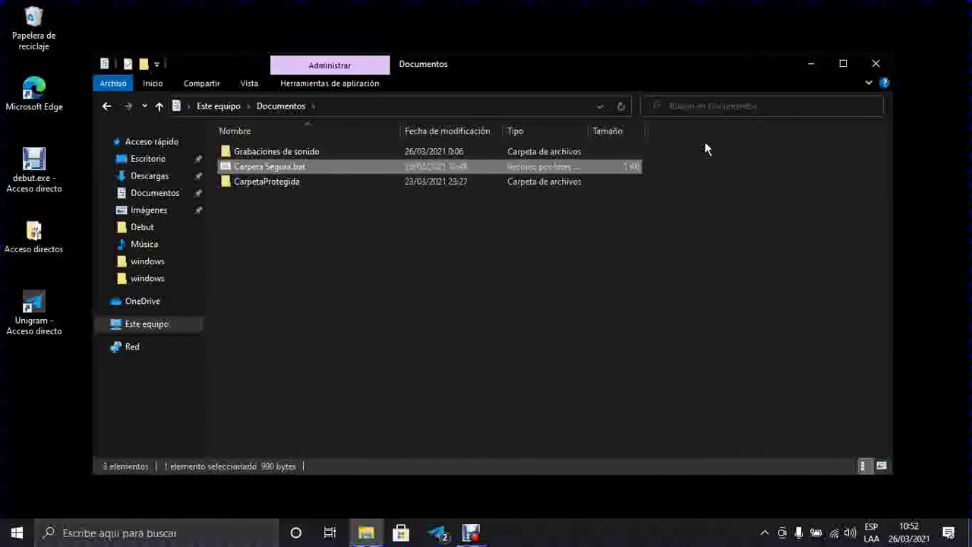
key(Down)
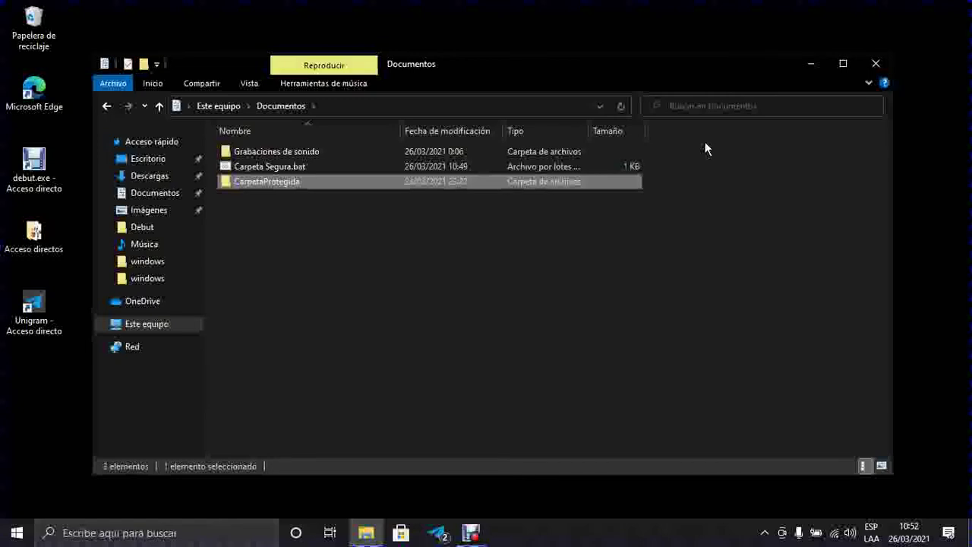
key(Up)
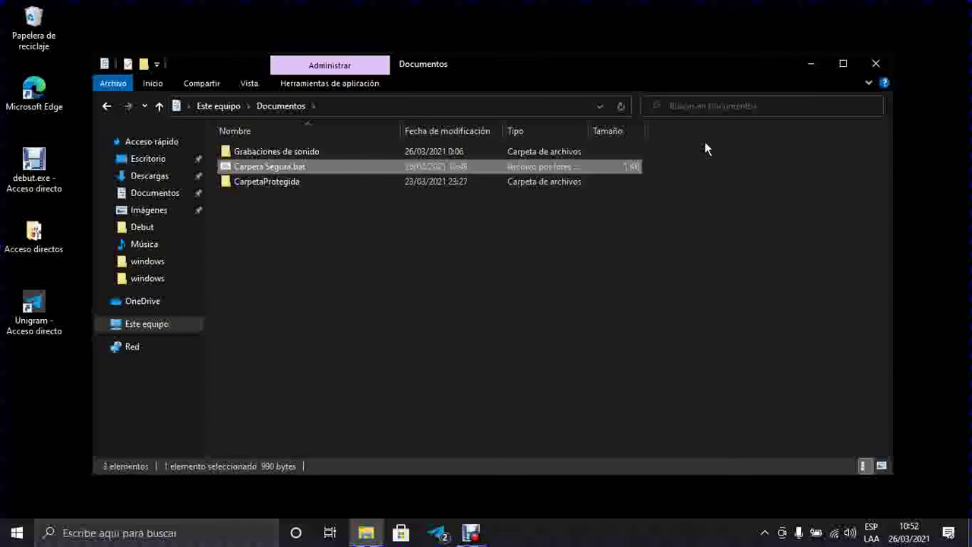
key(Down)
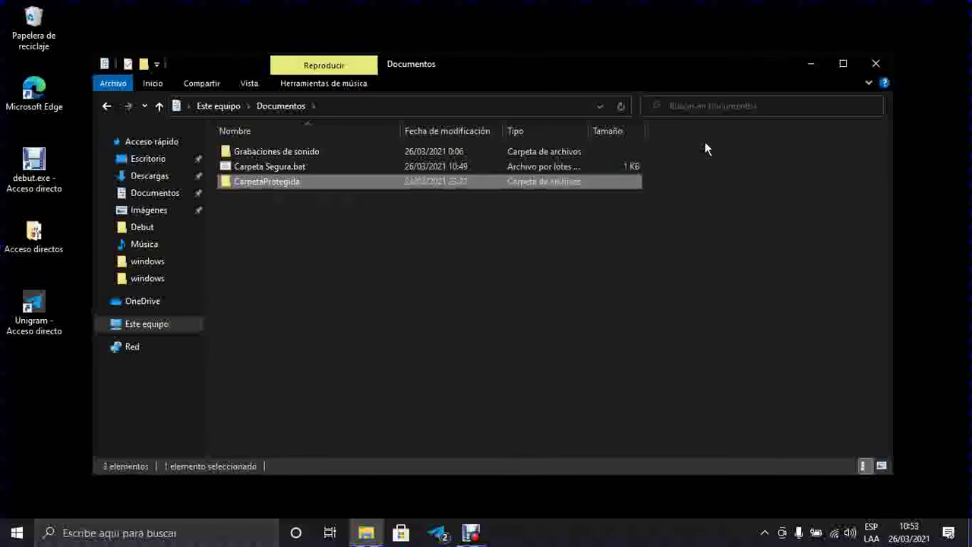
key(Return)
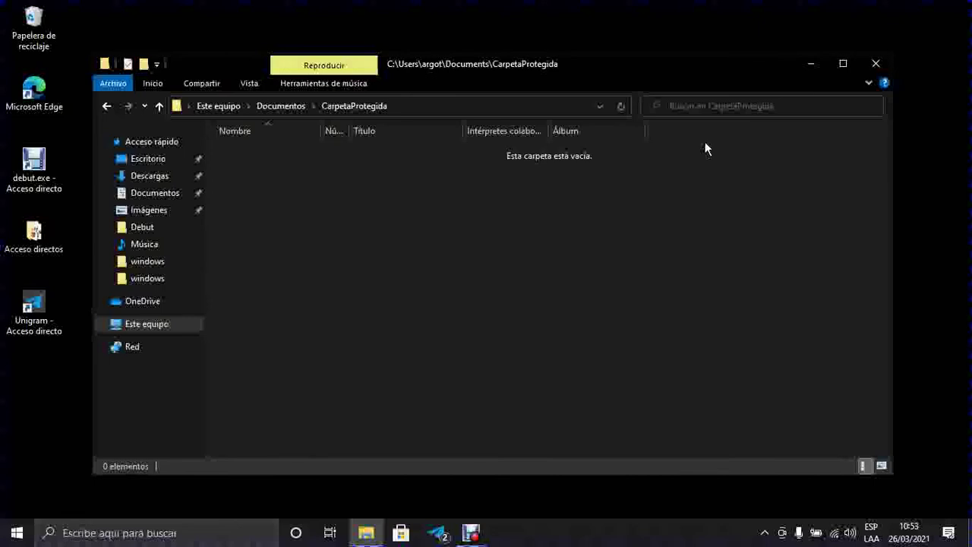
Step: Open a second Explorer window on Este equipo and enter the Respaldo (E:) drive
key(super+e)
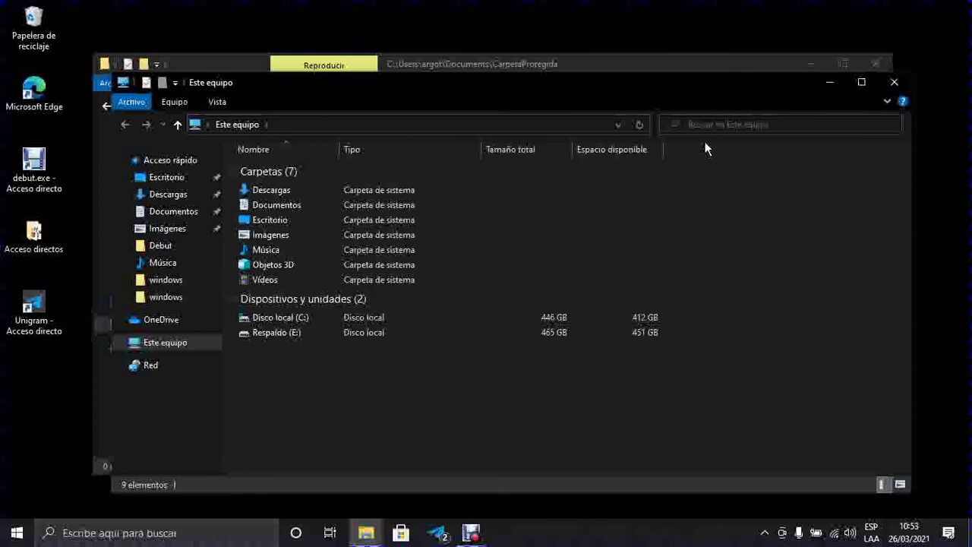
key(End)
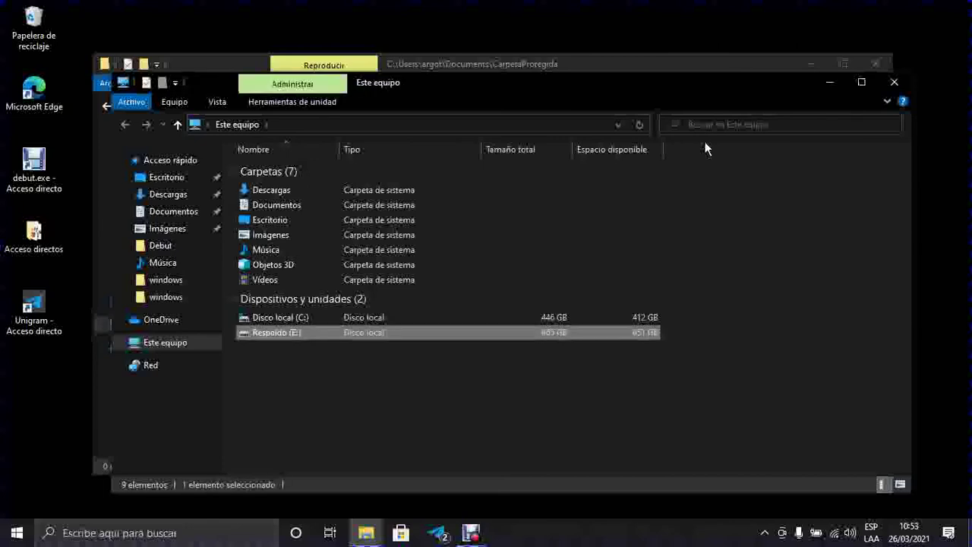
key(Return)
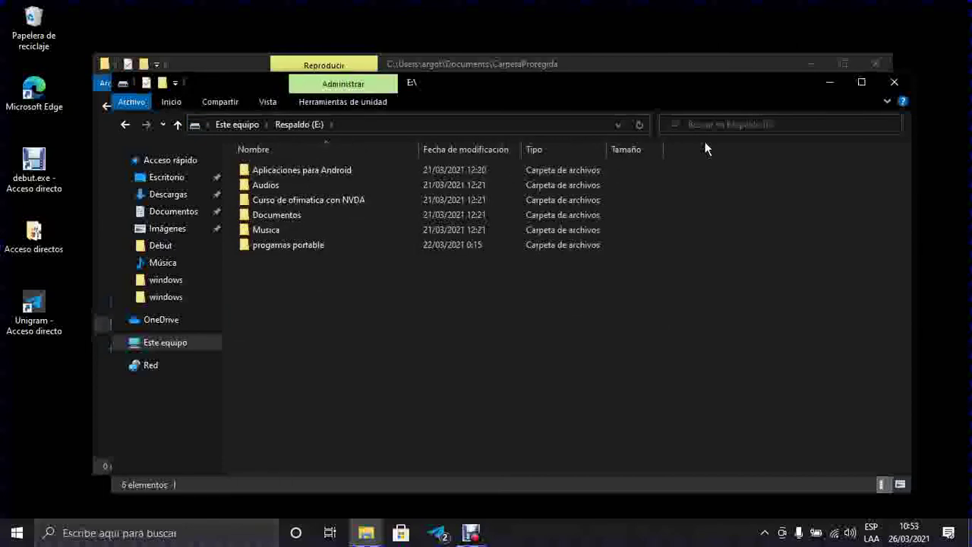
Step: Go into E:\Audios\pistas and select tracks 2 through 5 Pistas.mp3
key(Down)
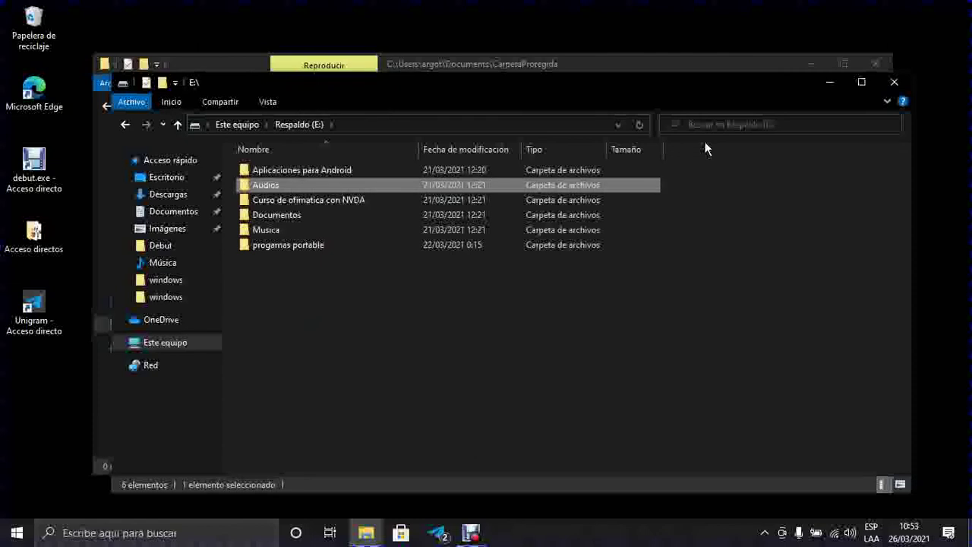
key(Return)
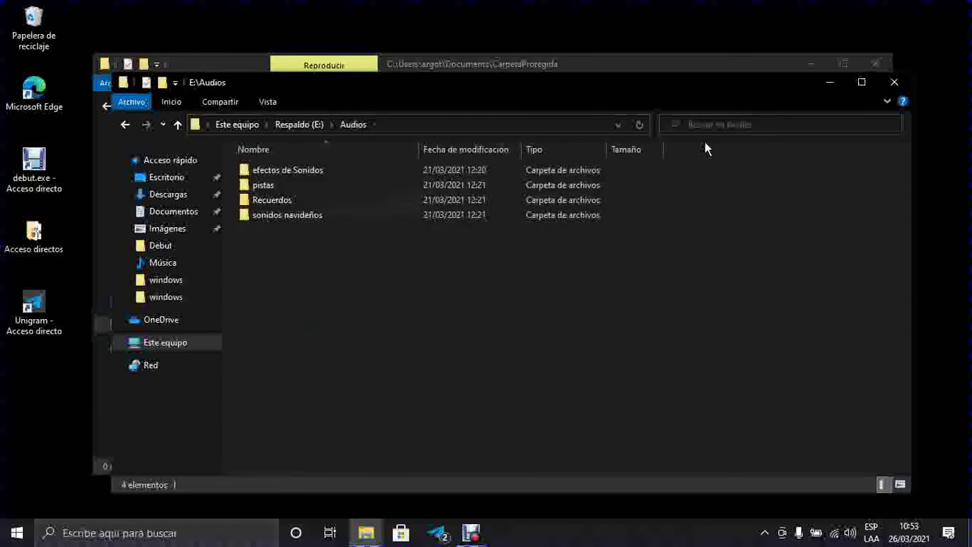
key(Down)
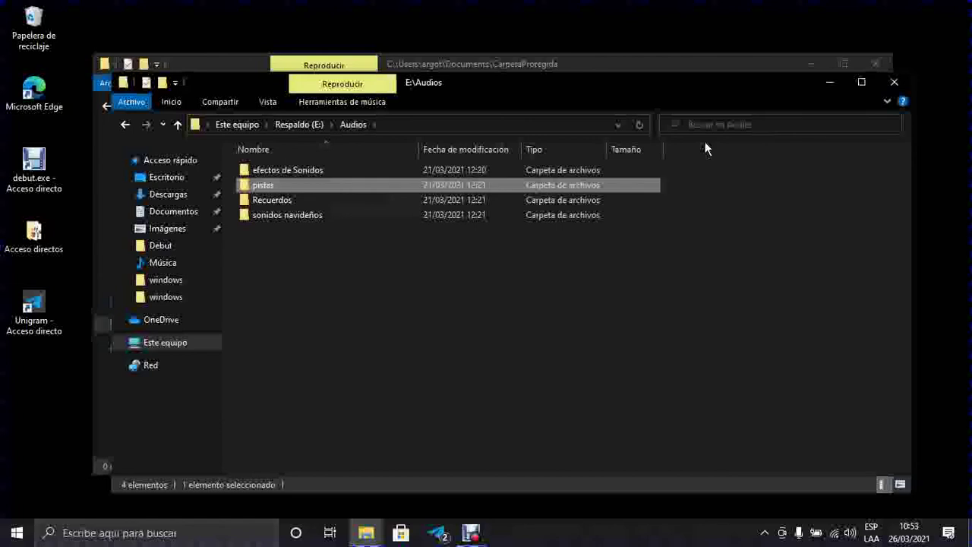
key(Return)
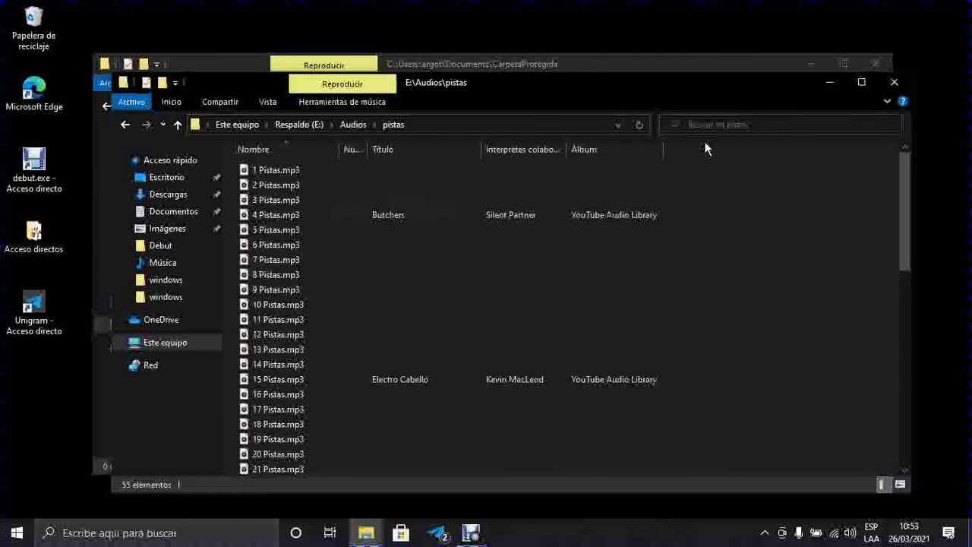
key(Down)
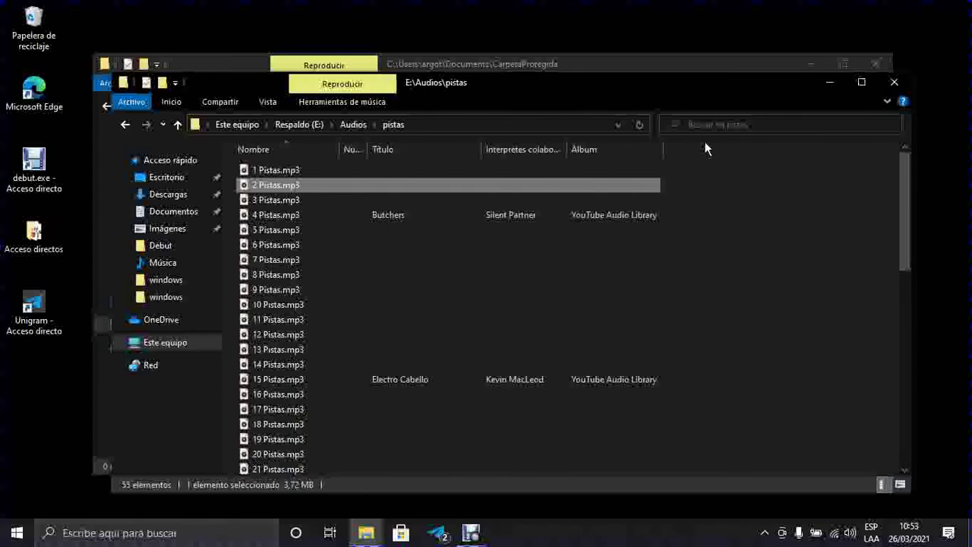
key(shift+Down)
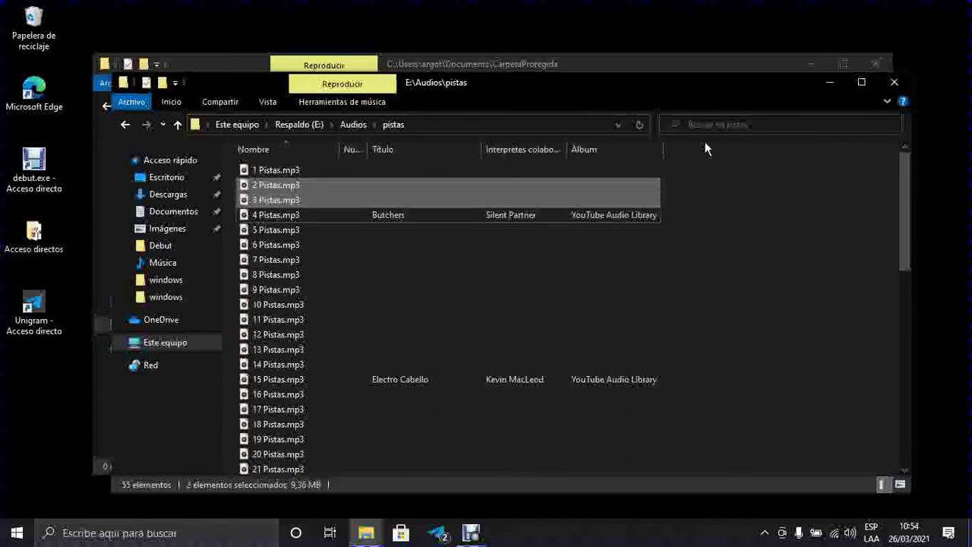
key(shift+Down)
key(shift+Down)
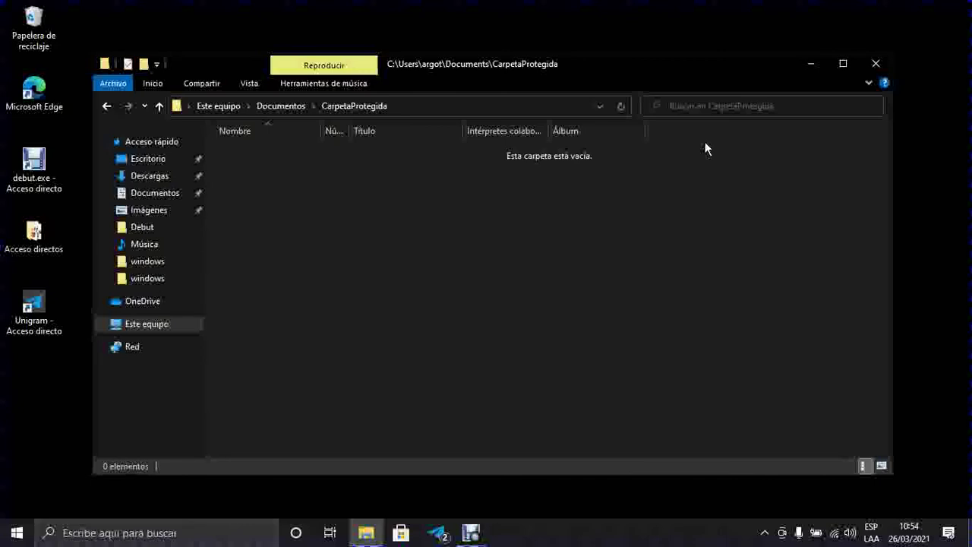
Step: Paste 2–5 Pistas.mp3 into CarpetaProtegida, check them, and go back to Documentos
key(ctrl+v)
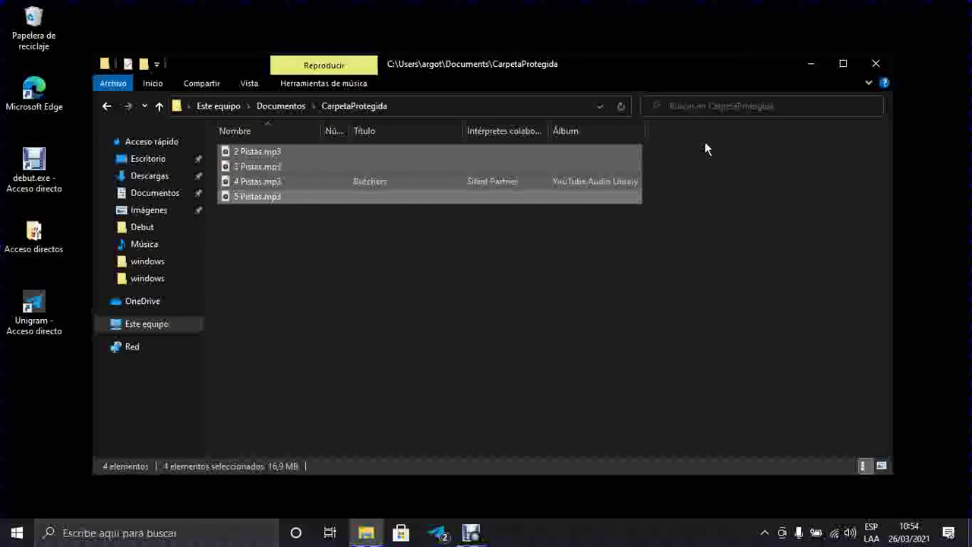
key(Up)
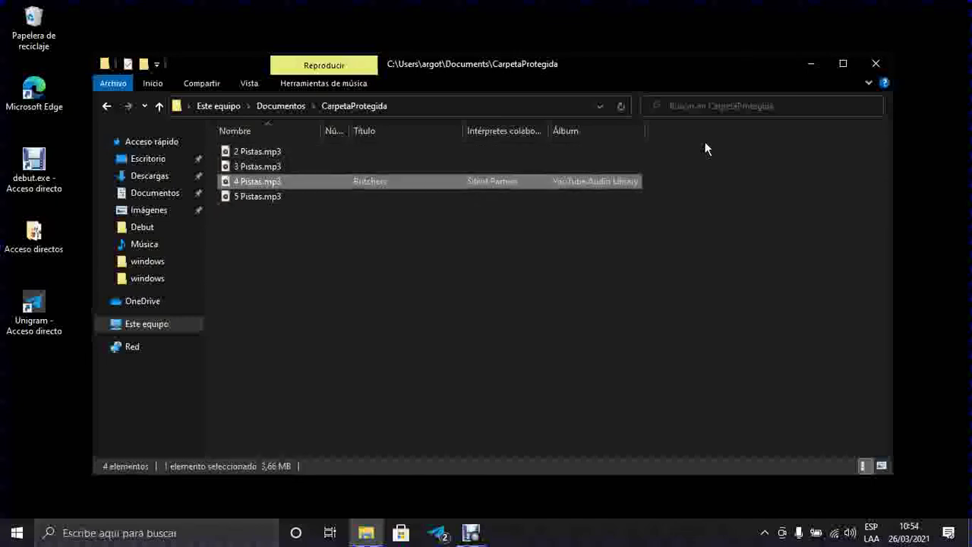
key(Up)
key(Up)
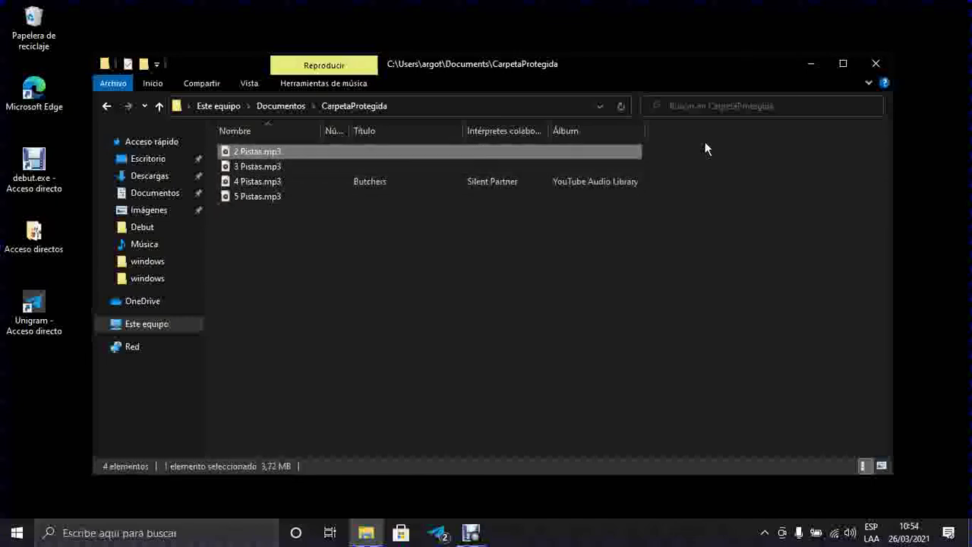
key(Down)
key(Down)
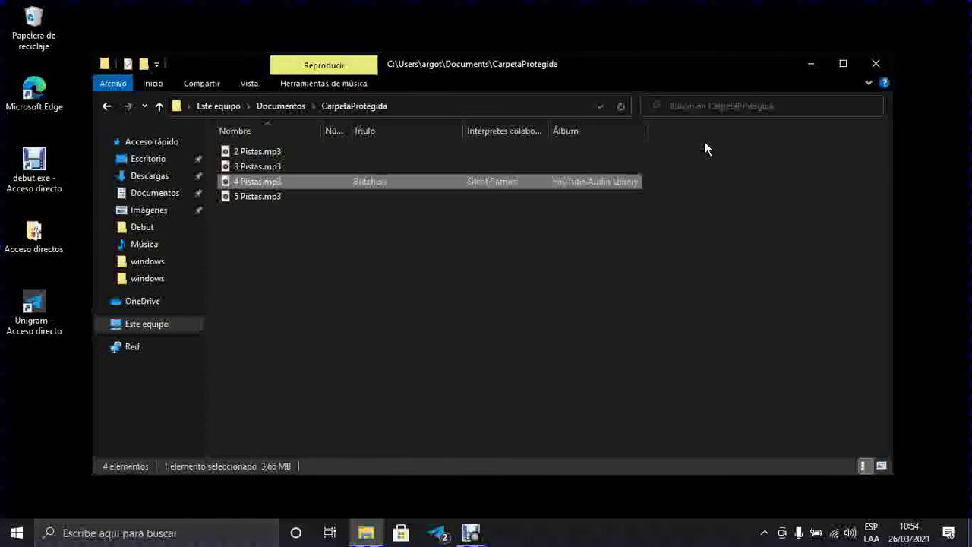
key(BackSpace)
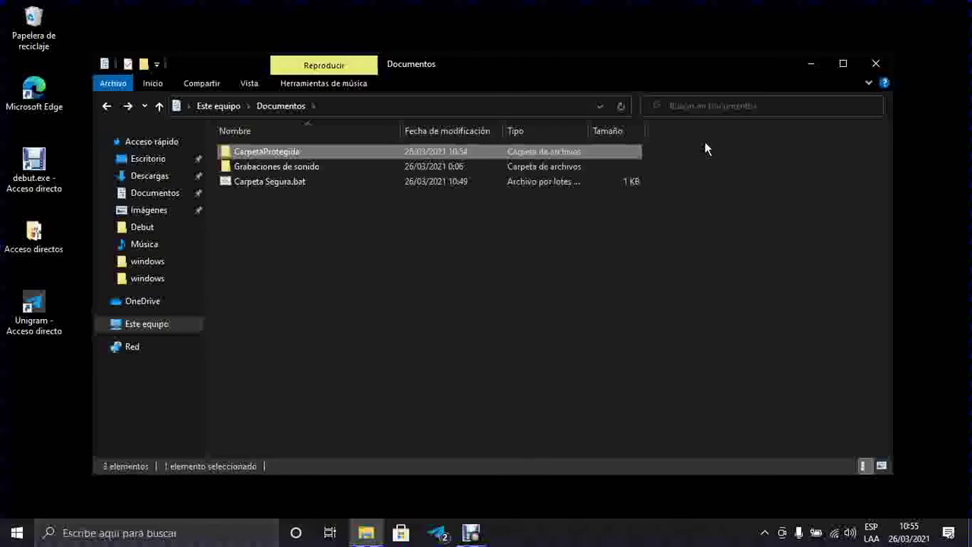
Step: Select Carpeta Segura.bat in Documentos and run it to get the hide prompt
key(Down)
key(Down)
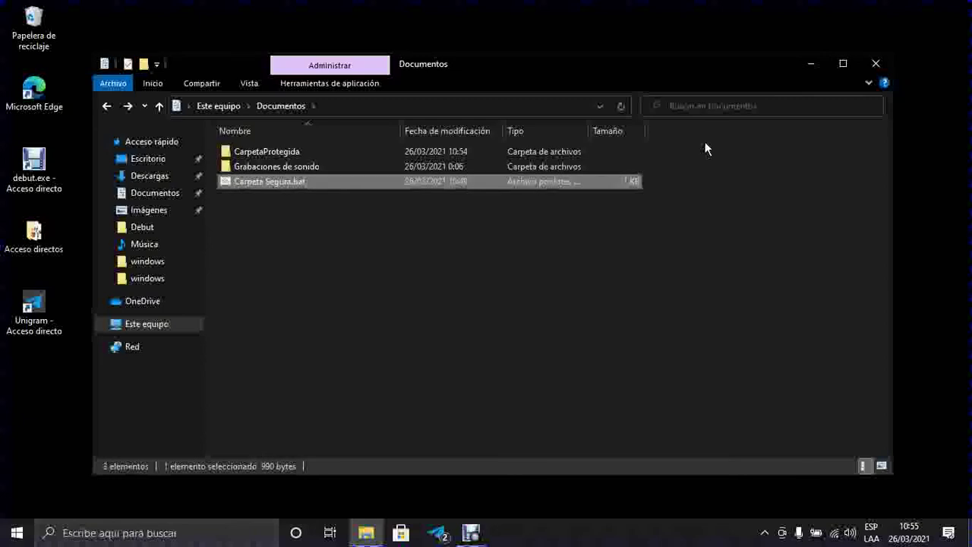
key(Up)
key(Up)
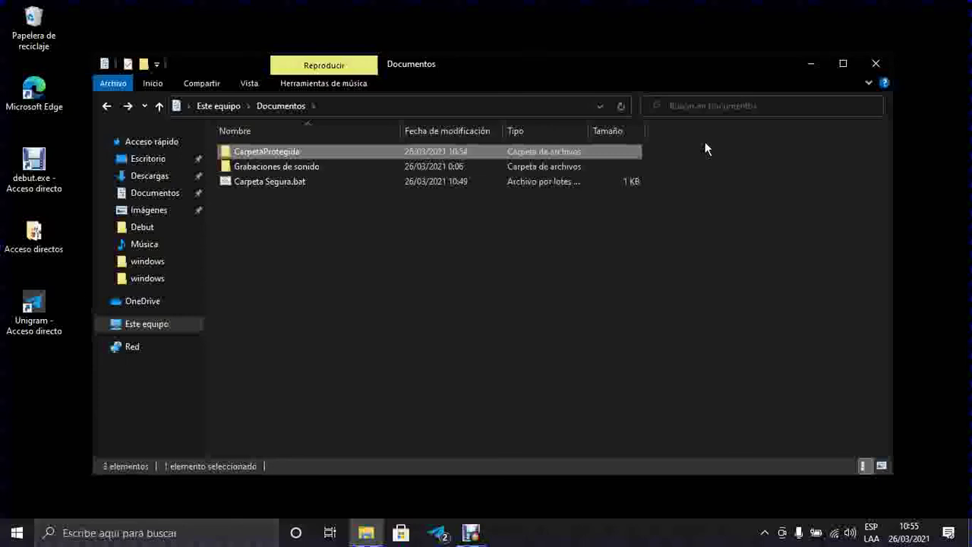
key(Down)
key(Down)
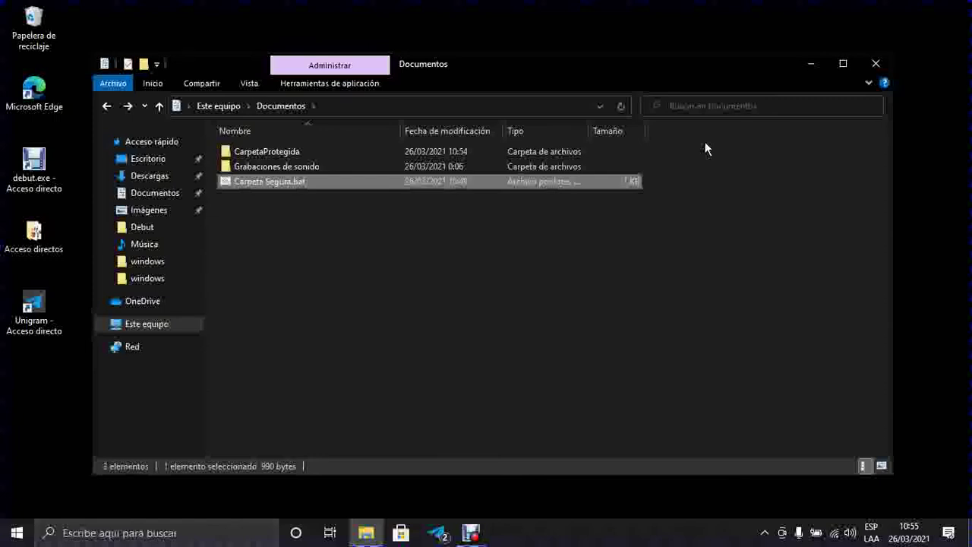
key(Return)
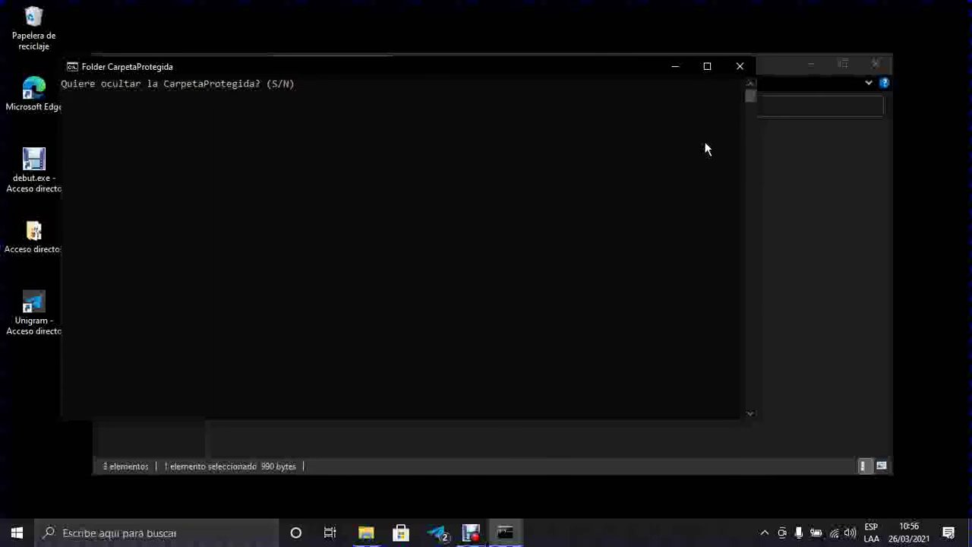
Step: Answer 's' at the (S/N) prompt to hide CarpetaProtegida
text(s)
key(Return)
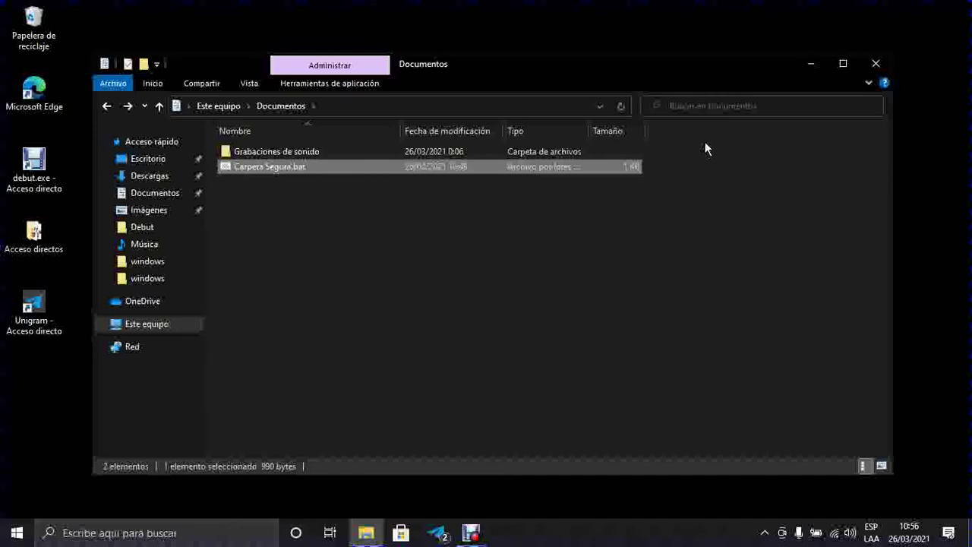
Step: Delete the Grabaciones de sonido folder, then run Carpeta Segura.bat again
key(Up)
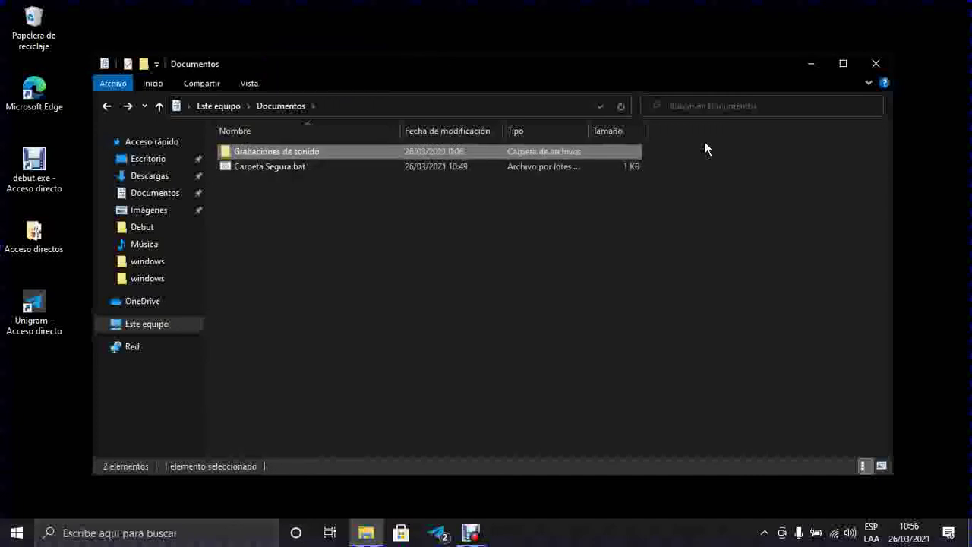
key(Down)
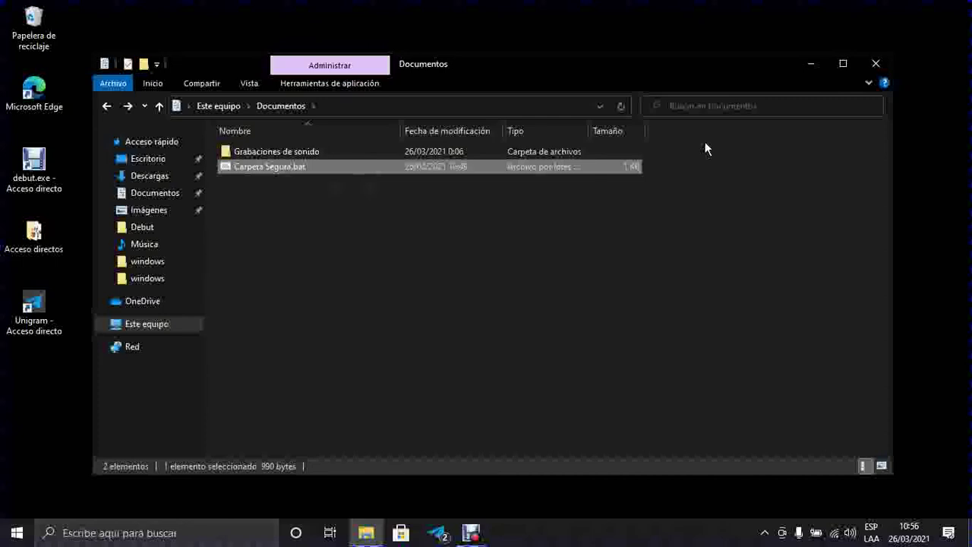
key(Up)
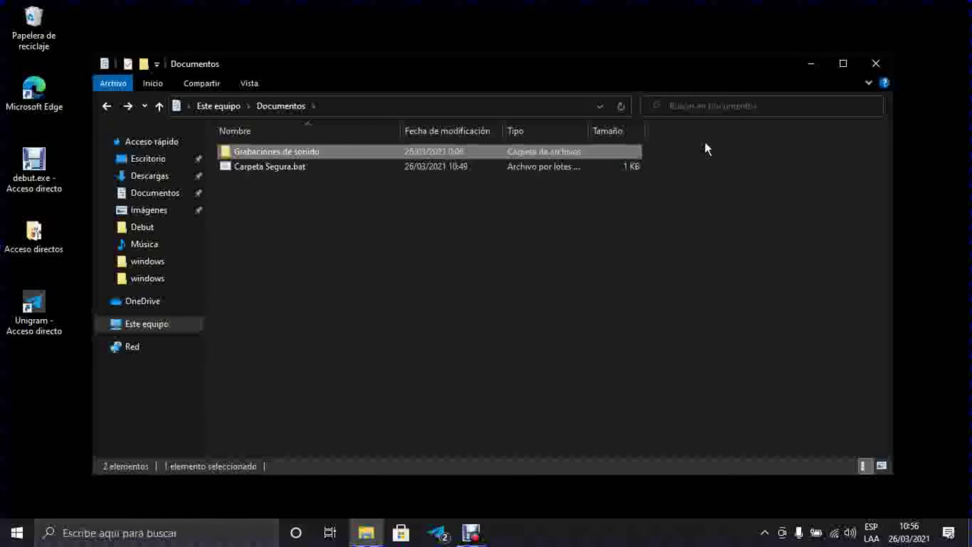
key(Delete)
key(Escape)
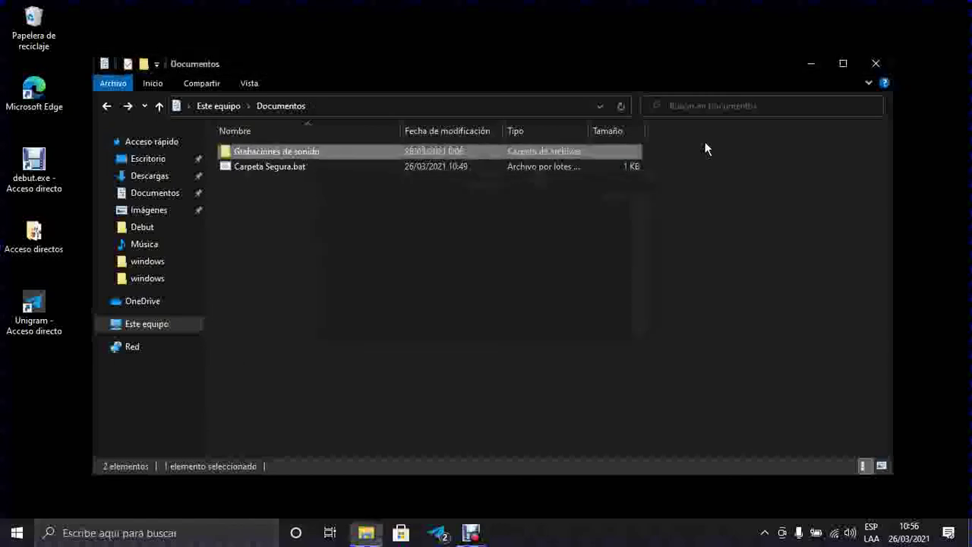
key(Down)
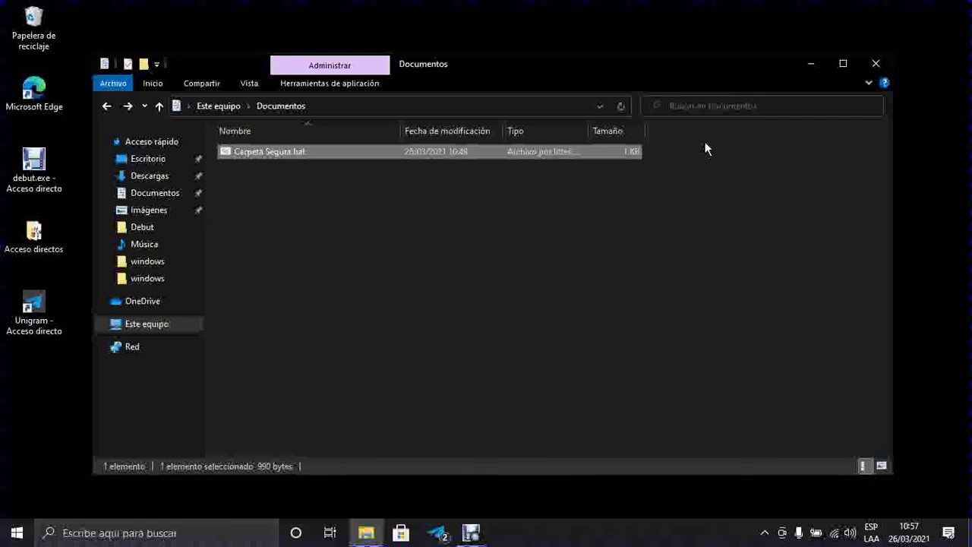
key(Return)
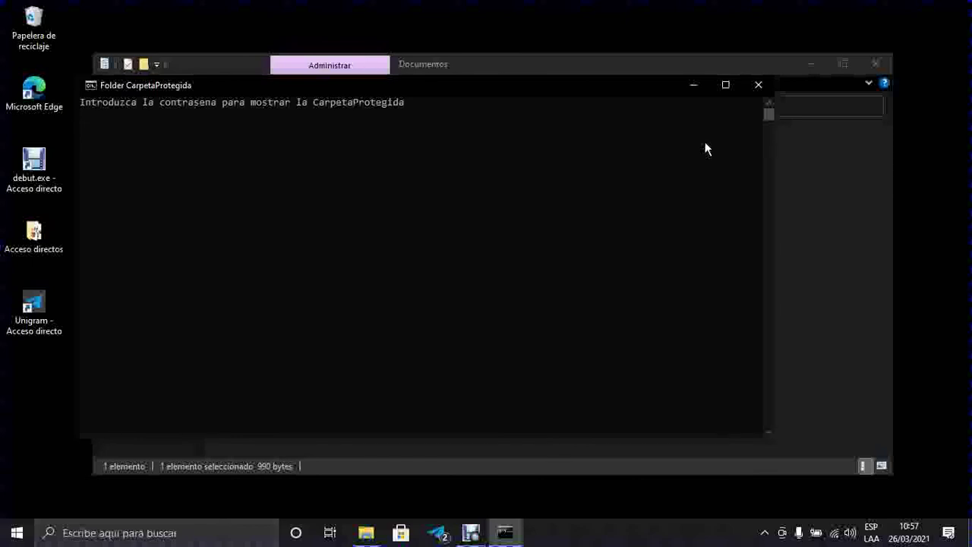
Step: Enter the folder password at the console to make CarpetaProtegida reappear
text(123456)
key(Return)
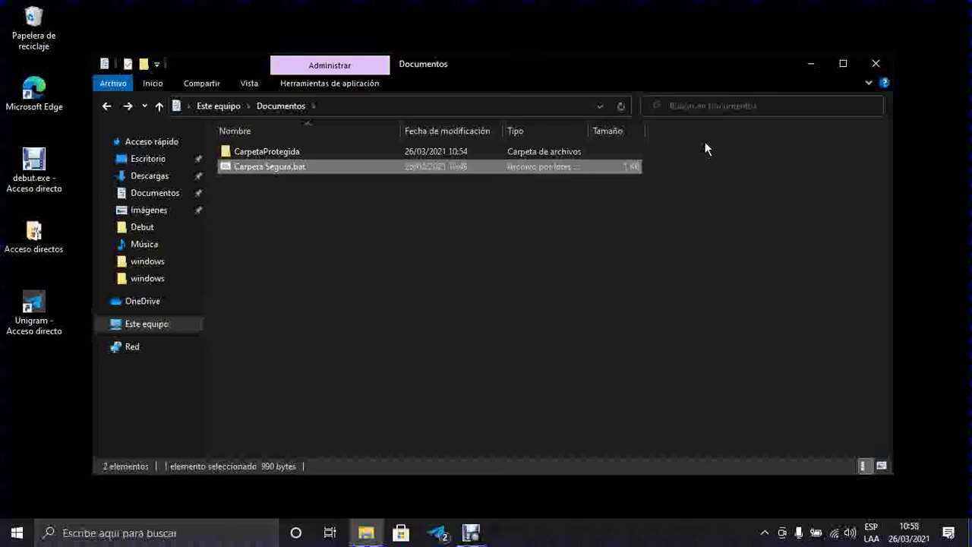
key(Up)
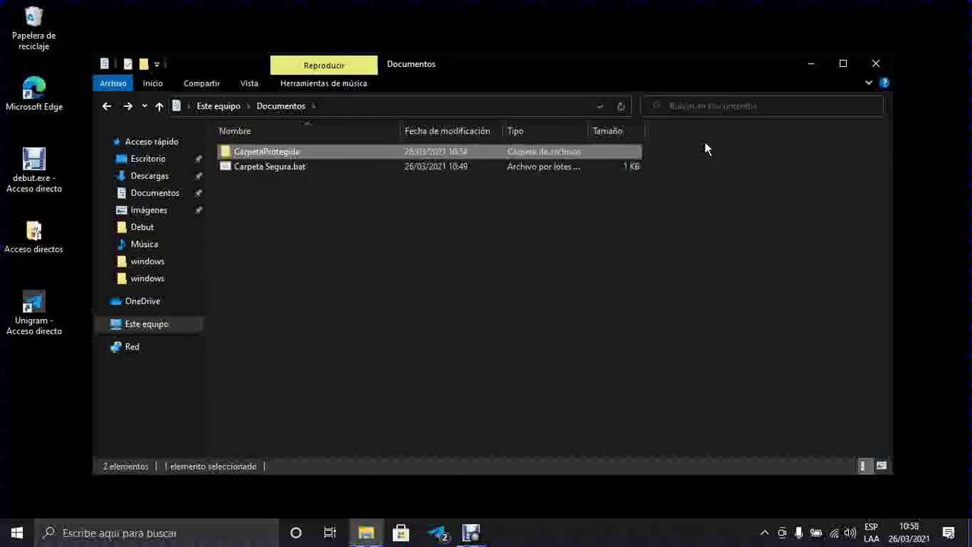
key(Down)
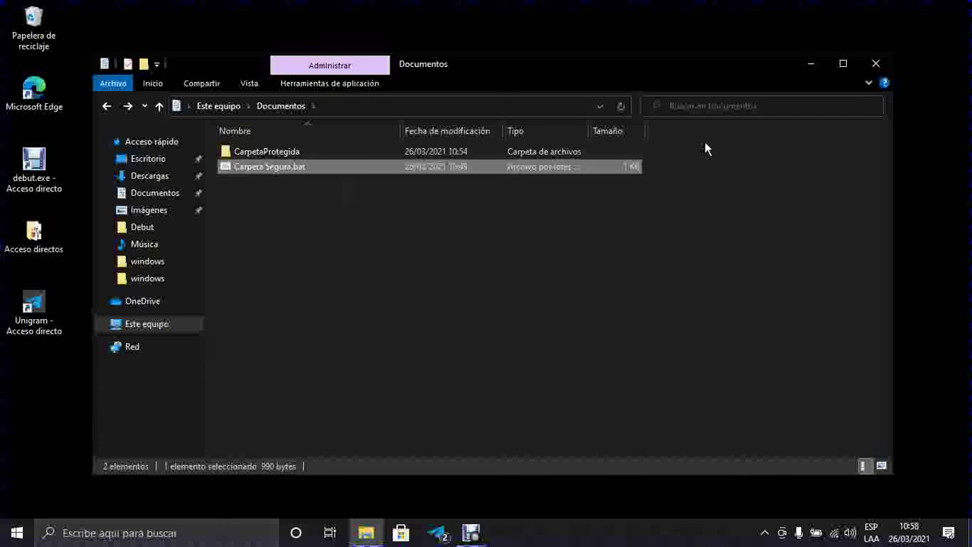
key(Up)
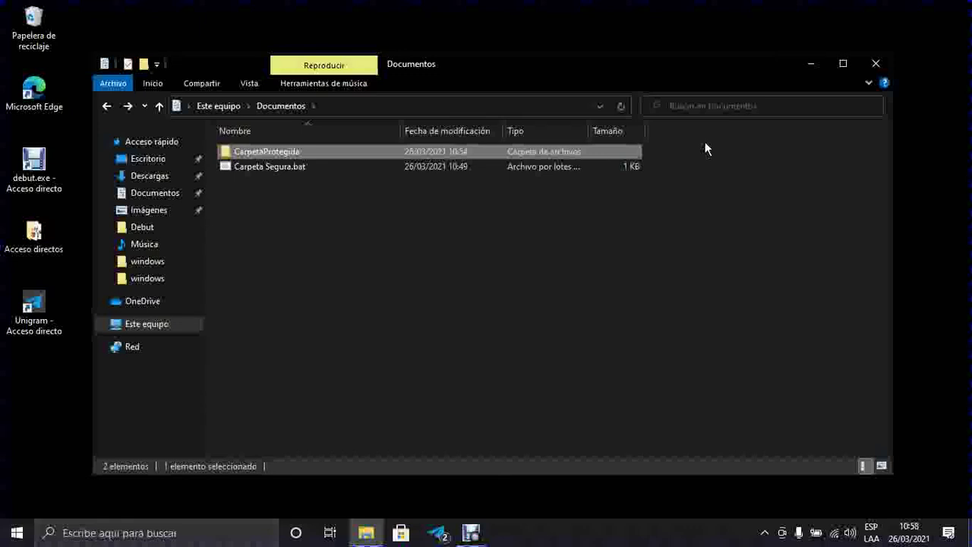
key(Return)
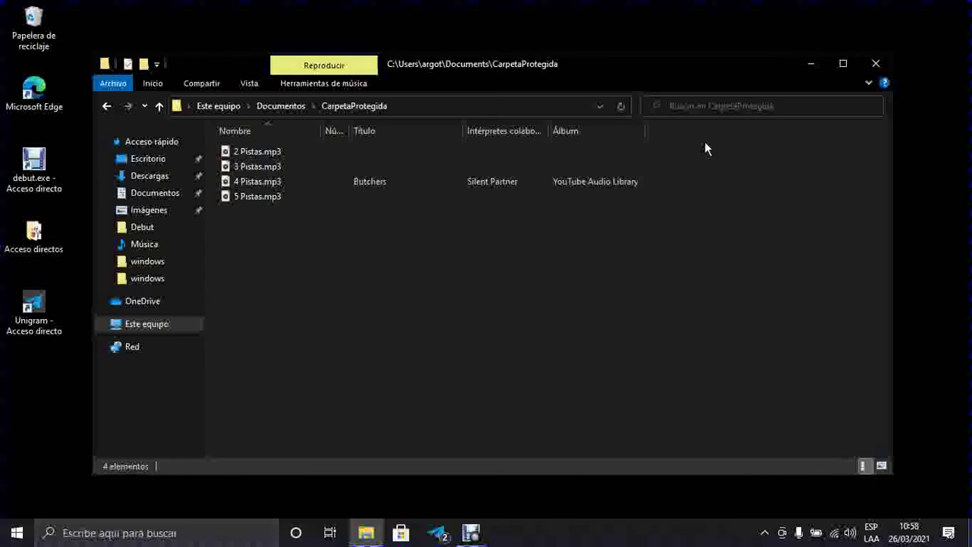
key(Down)
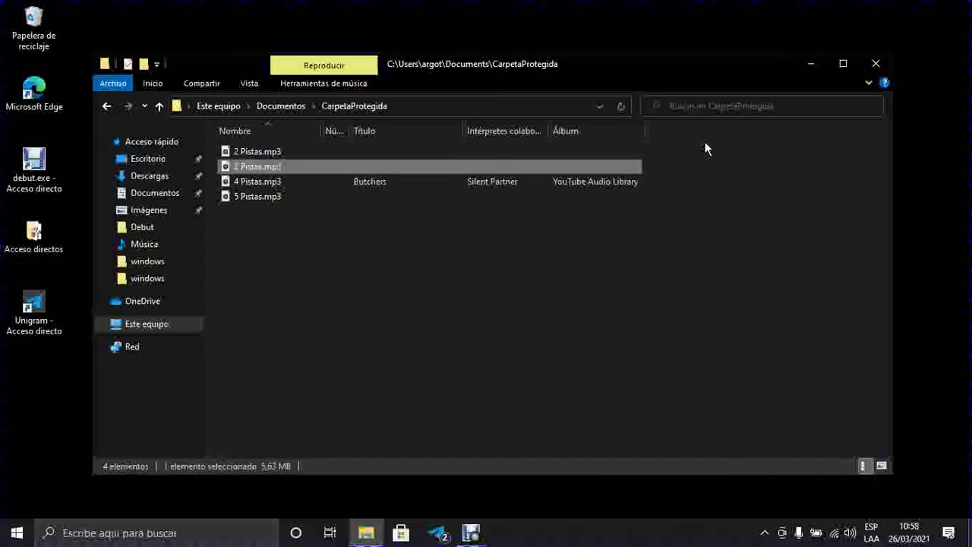
key(Down)
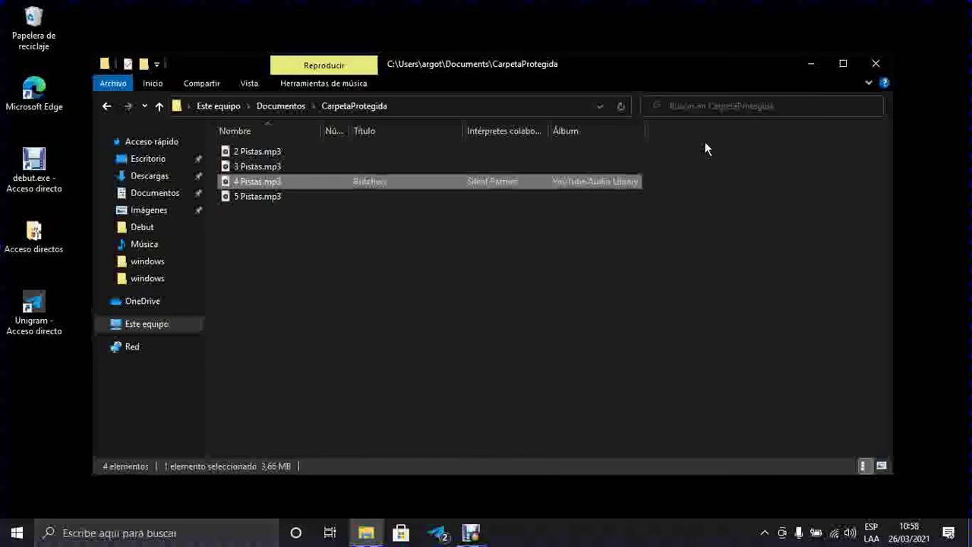
key(alt+Up)
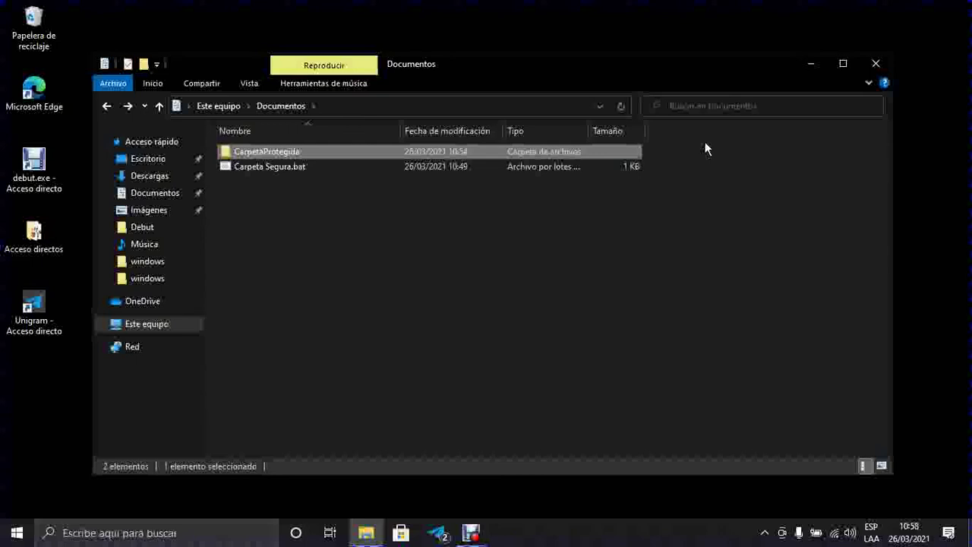
key(Down)
key(Up)
key(Down)
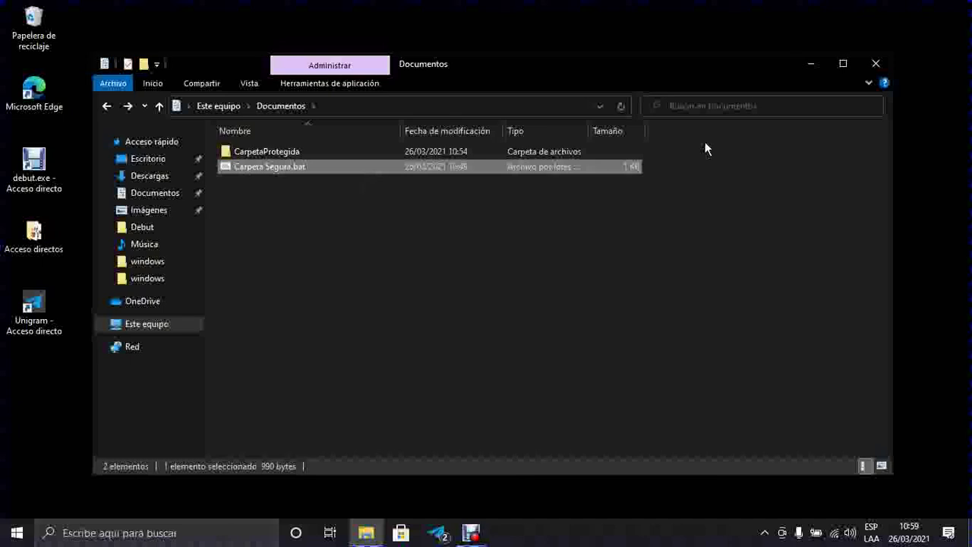
Step: Run Carpeta Segura.bat and answer 's' to lock and hide CarpetaProtegida
key(Return)
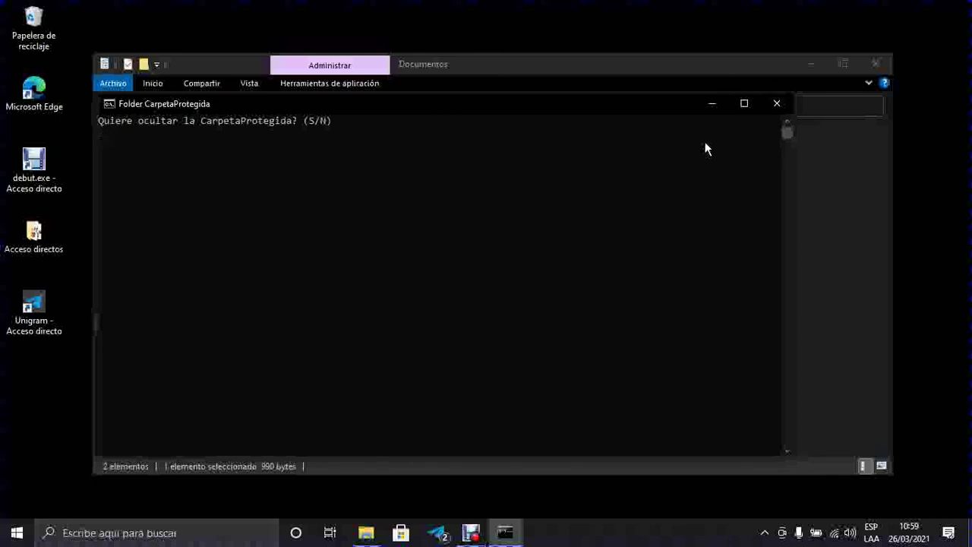
text(s)
key(Return)
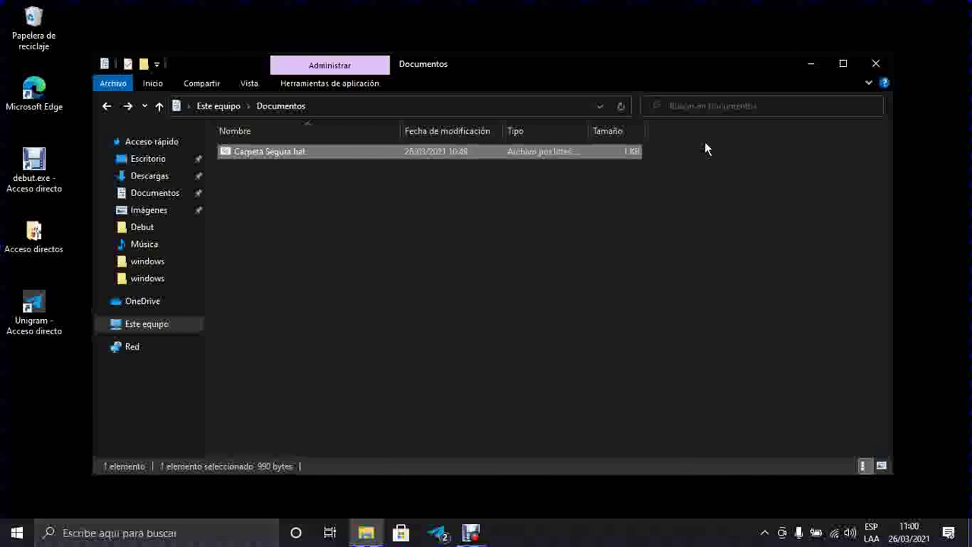
Step: Run Carpeta Segura.bat and enter the folder password to reveal CarpetaProtegida
key(Return)
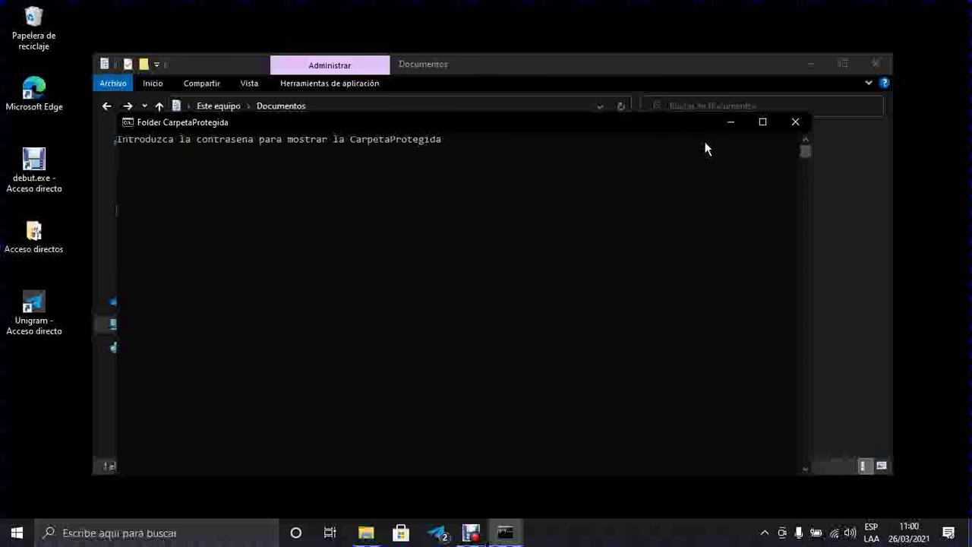
text(123456)
key(Return)
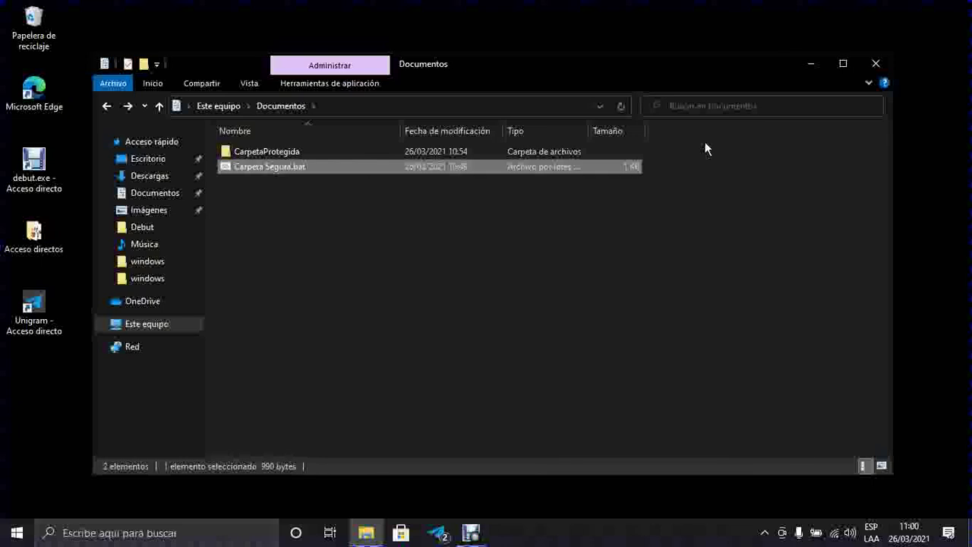
key(Up)
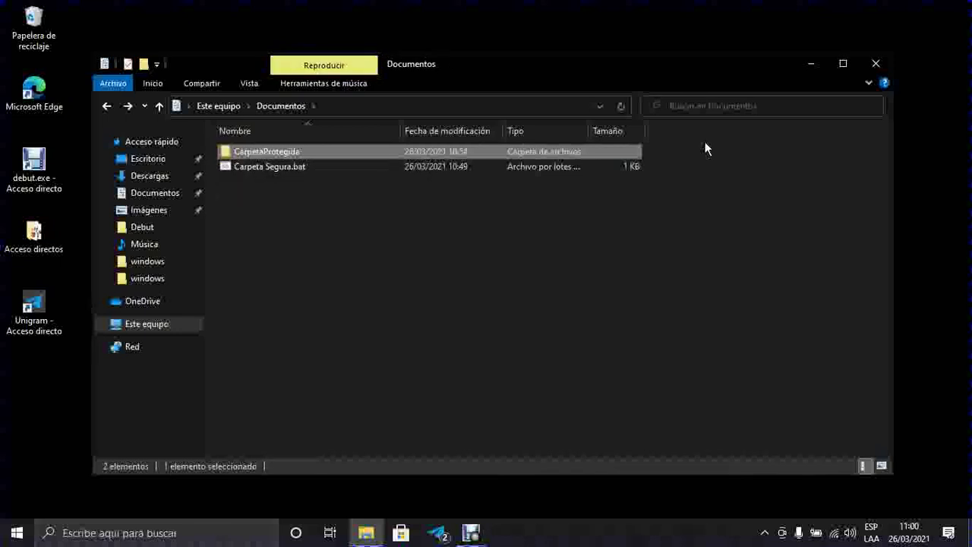
key(Return)
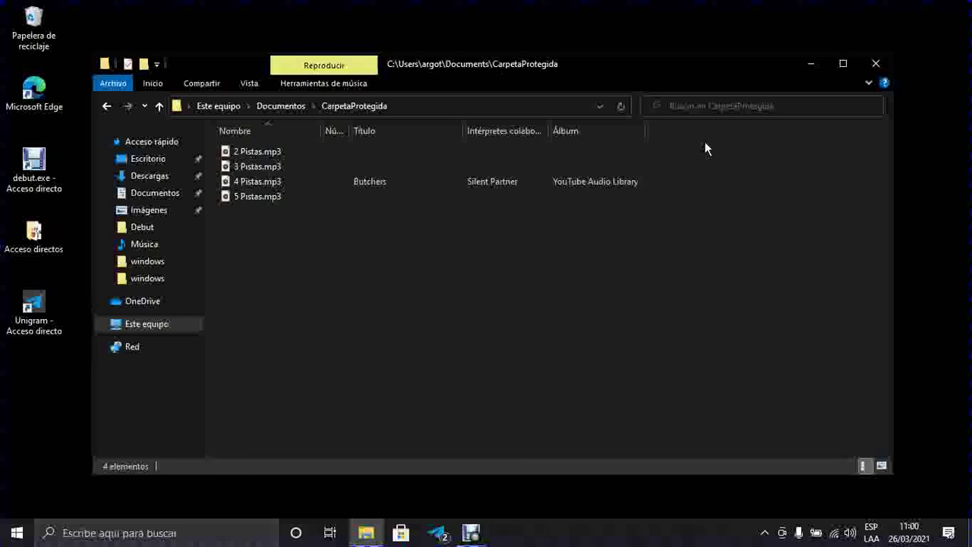
key(Down)
key(Down)
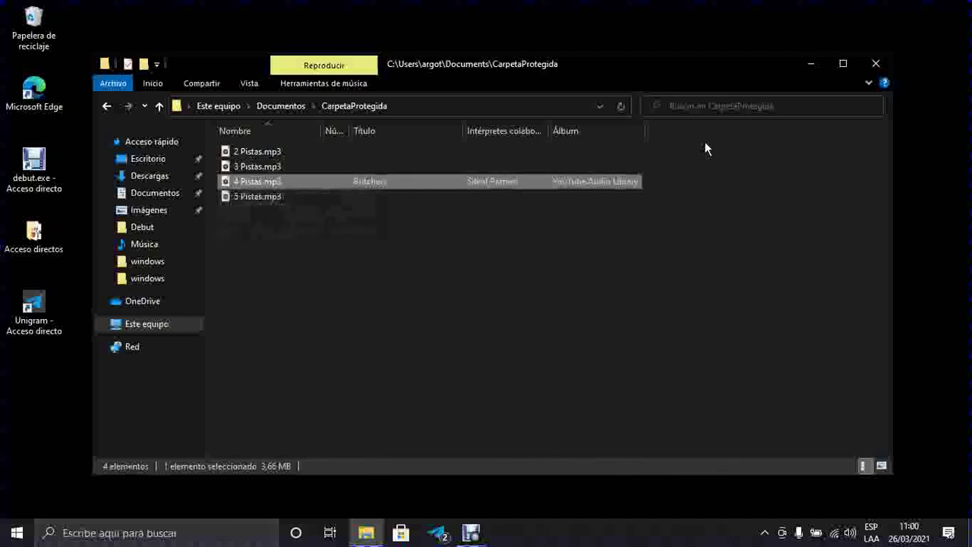
key(BackSpace)
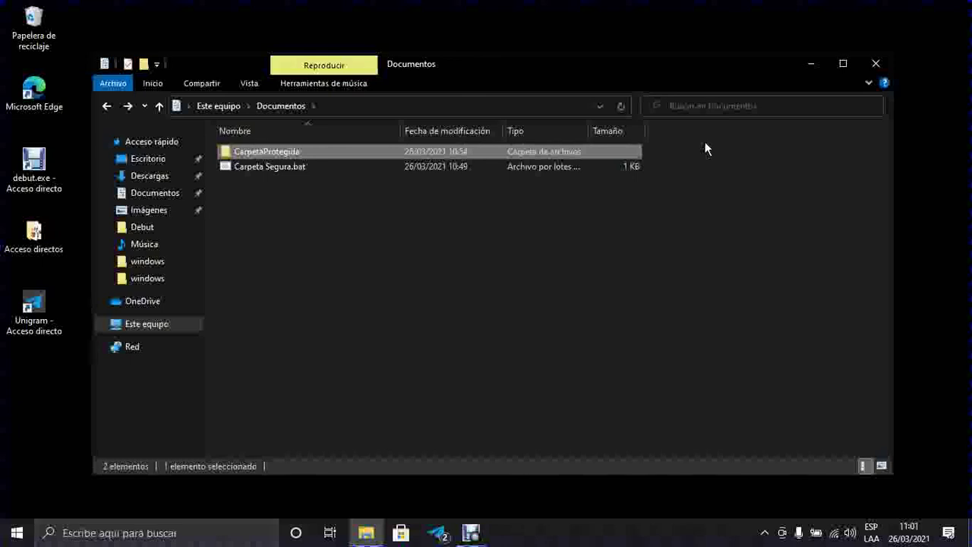
key(Down)
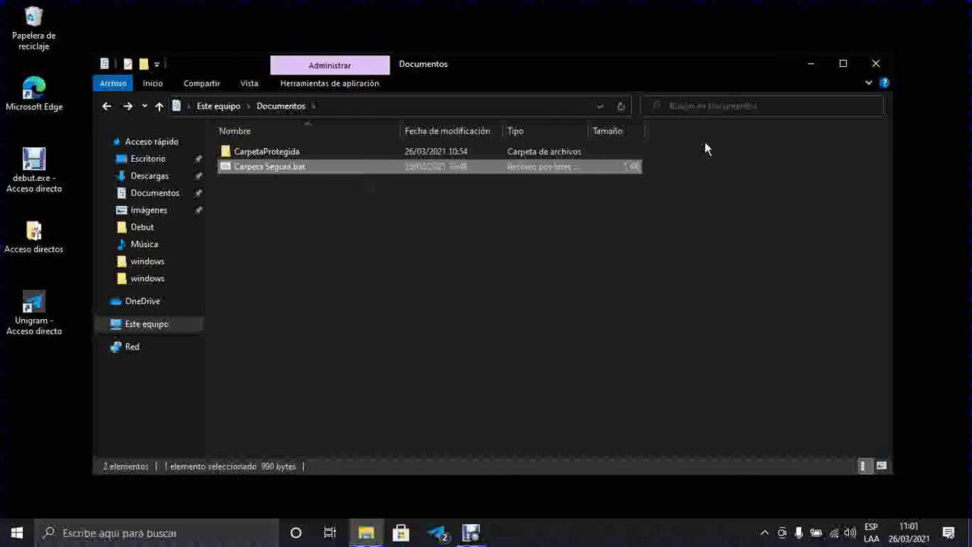
Step: Rerun the locker script and confirm 's' so CarpetaProtegida is hidden again
key(Return)
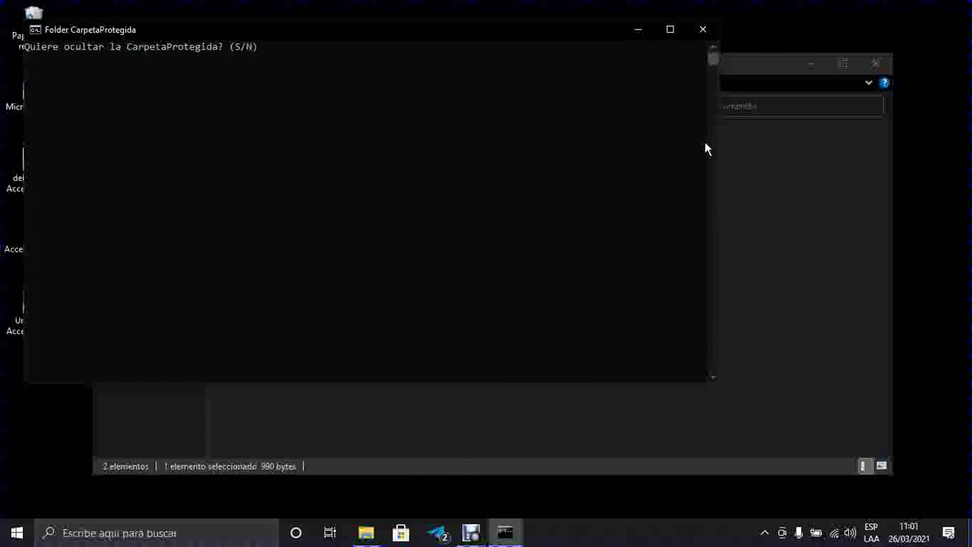
text(s)
key(Return)
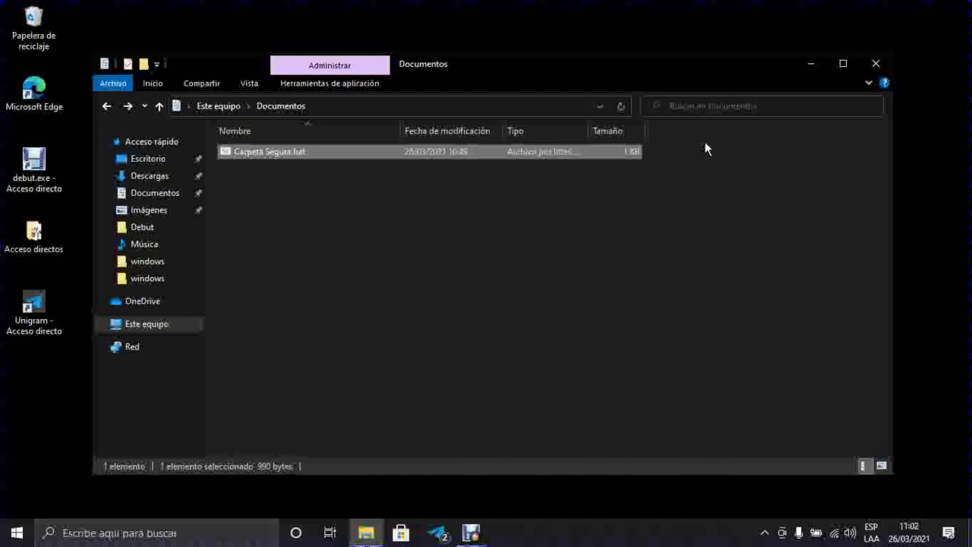
Step: Close the Documentos Explorer window with the Cerrar command from its window menu
key(alt+space)
key(Up)
key(Return)
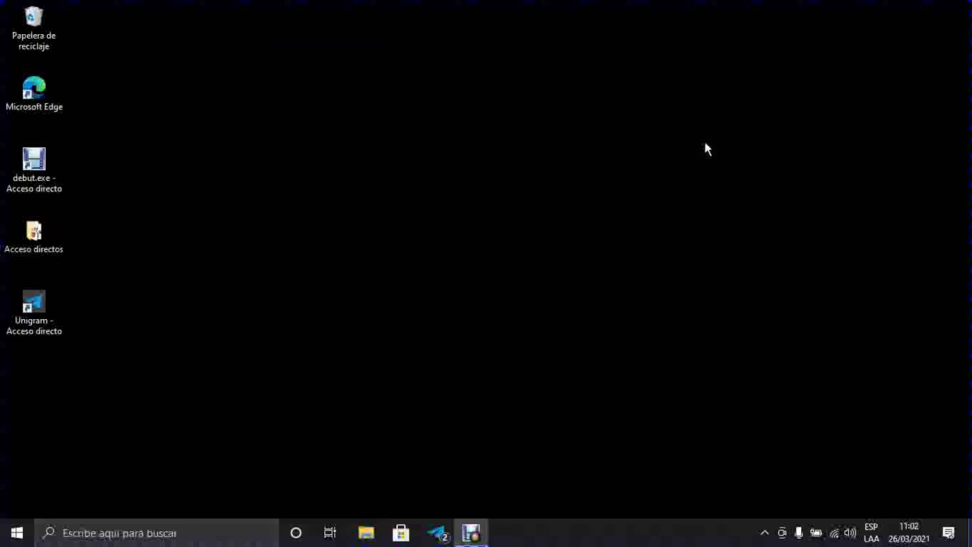